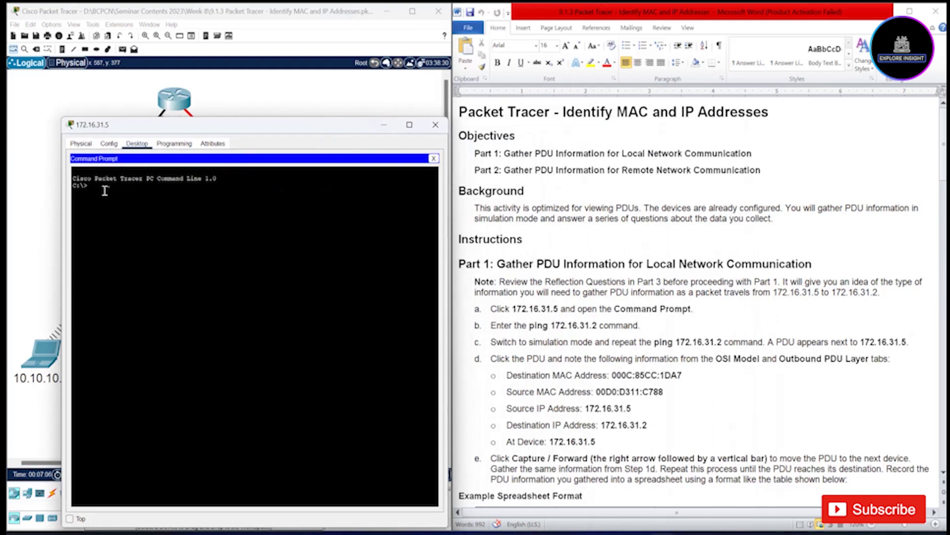
Ping 172.16.31.2 from the command prompt of 172.16.31.5 and close that PC's window
type("ping 172.16.31.2")
key("Return")
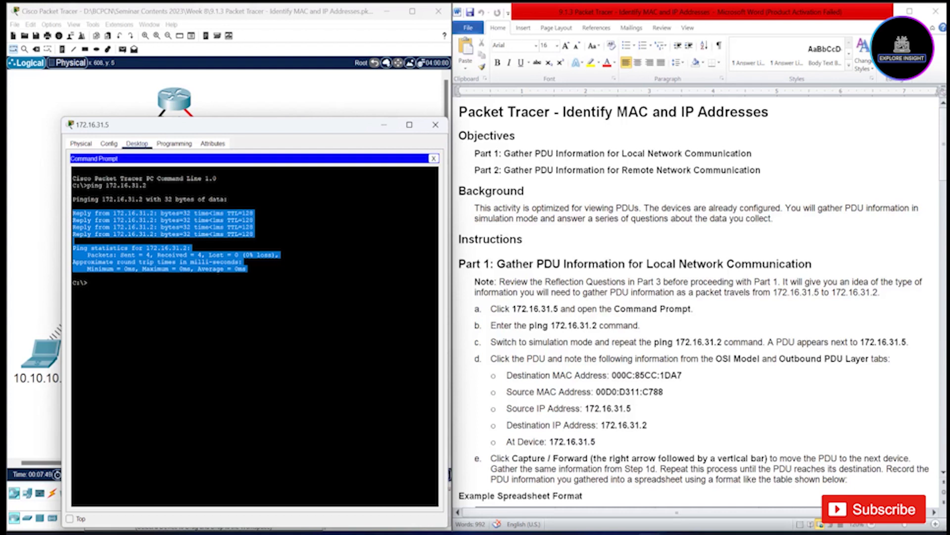
left_click(435, 125)
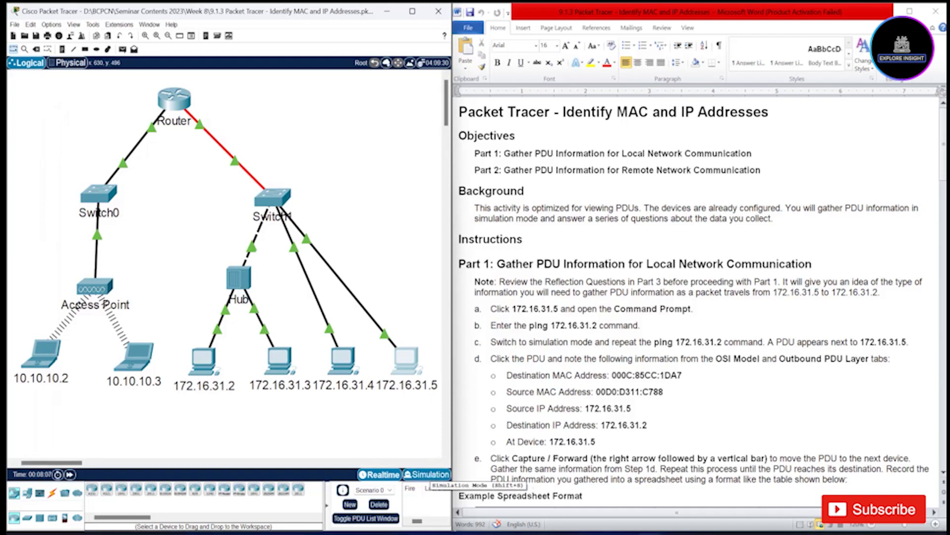
Switch to simulation mode, repeat the ping to 172.16.31.2 from 172.16.31.5, and minimize the PC's window
left_click(427, 474)
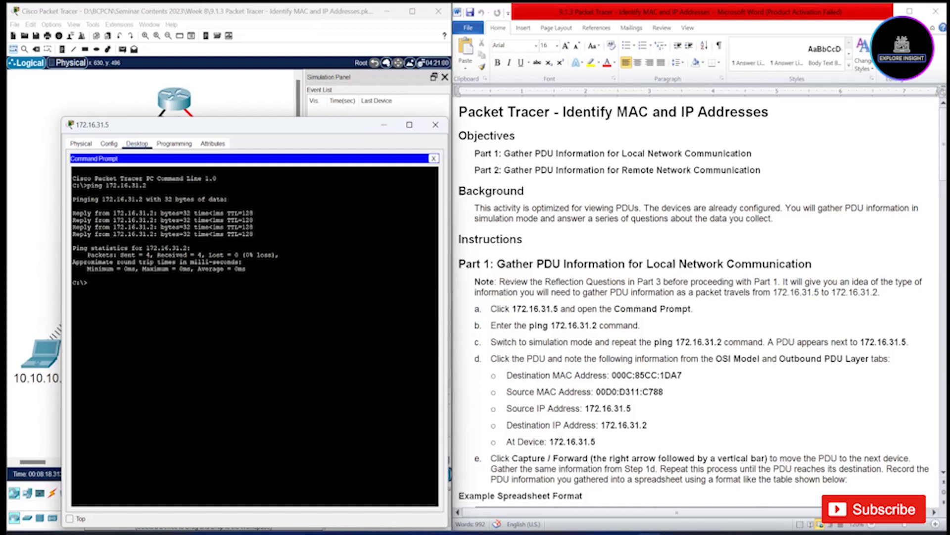
key("Up")
key("Return")
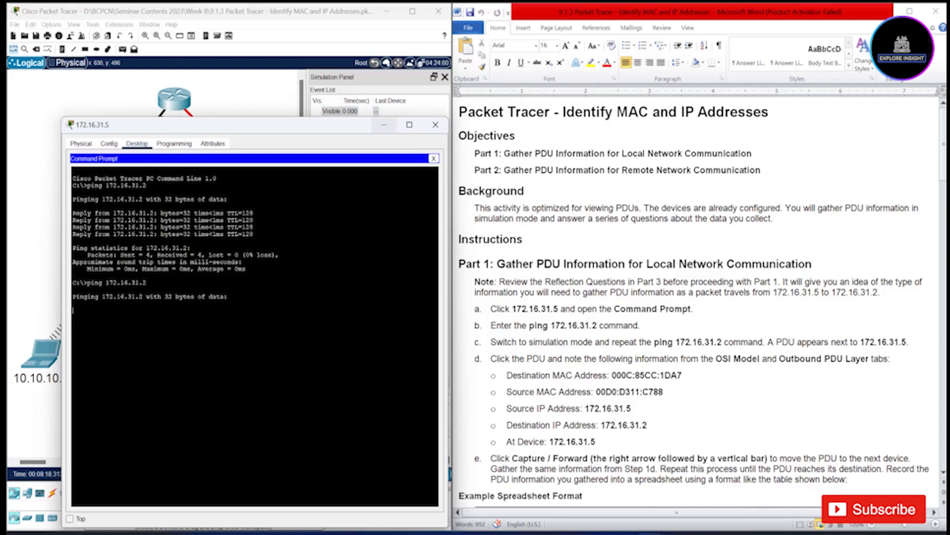
left_click(384, 125)
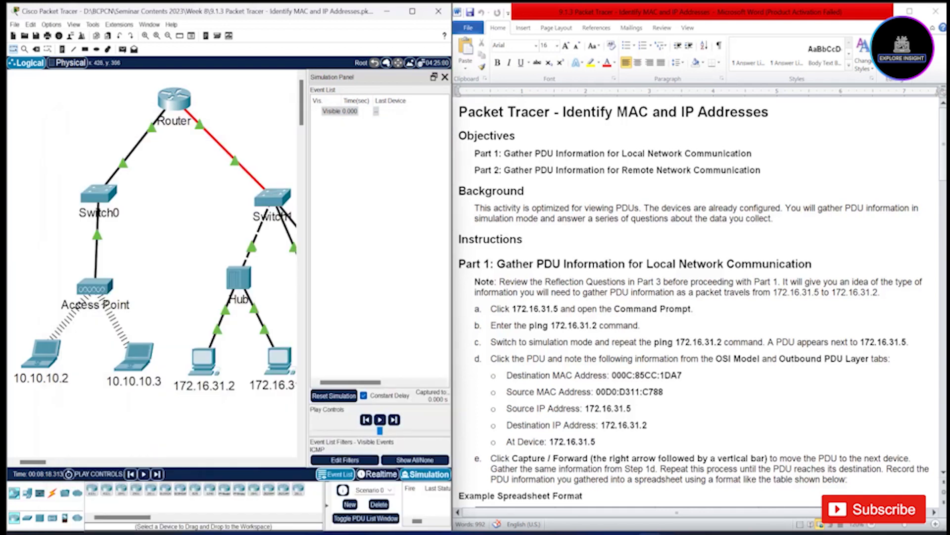
Undock the Simulation Panel and reposition it so Switch1, the hub and the 172.16.31.x PCs are uncovered
mouse_move(452, 267)
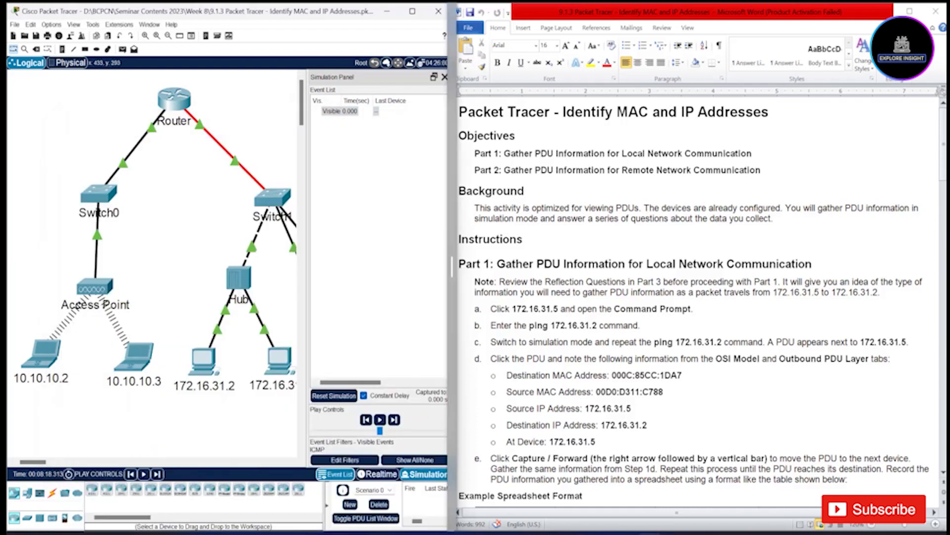
left_click_drag(379, 77, 611, 51)
left_click(610, 52)
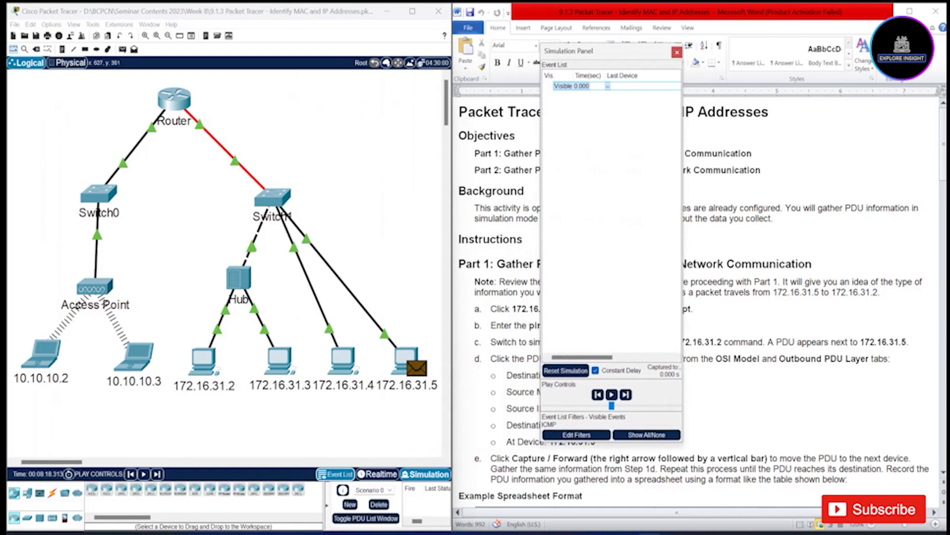
left_click_drag(569, 51, 39, 87)
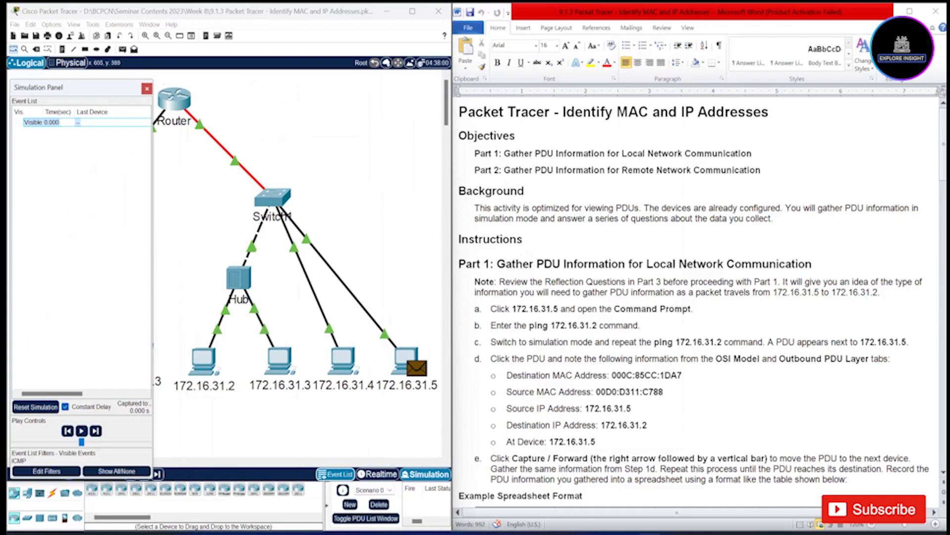
Examine the PDU information at 172.16.31.5, and advance the simulation one event to move the PDU to Switch1
left_click(417, 368)
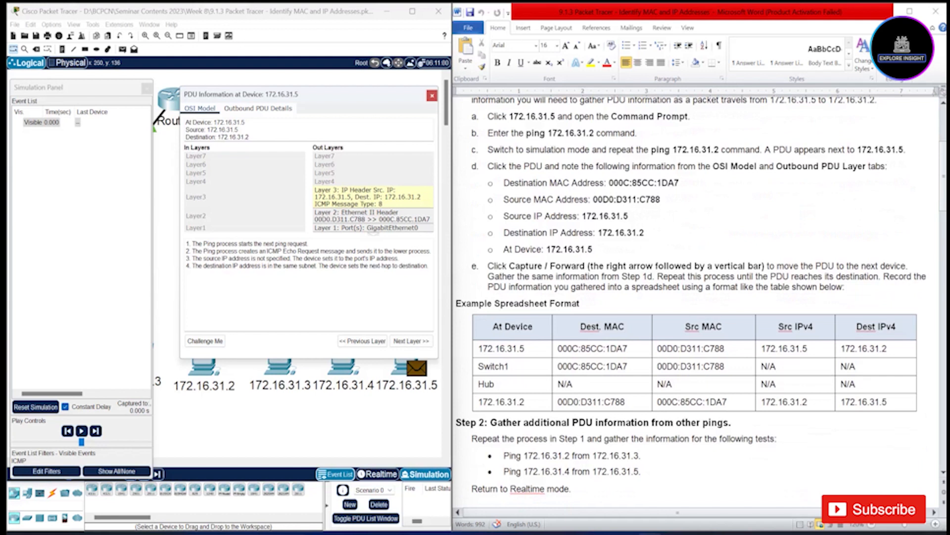
left_click(96, 431)
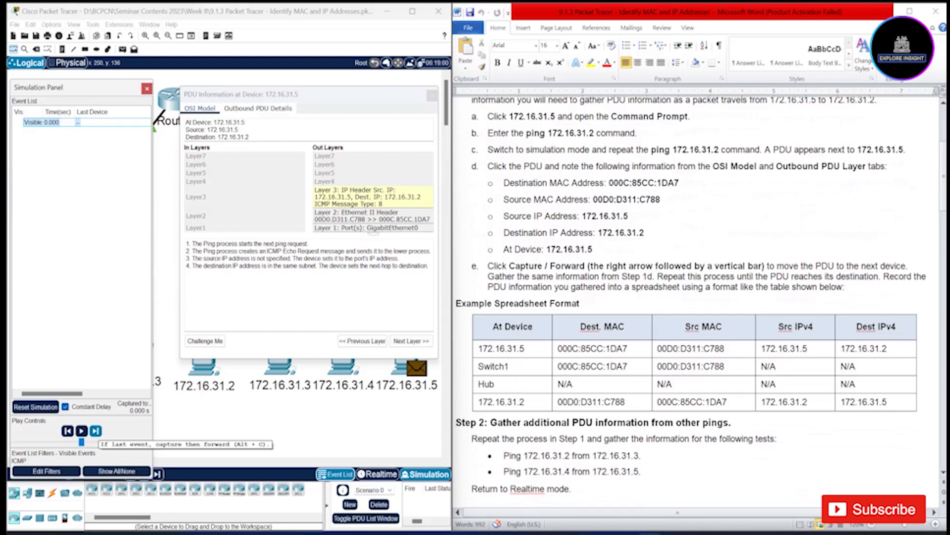
left_click(95, 431)
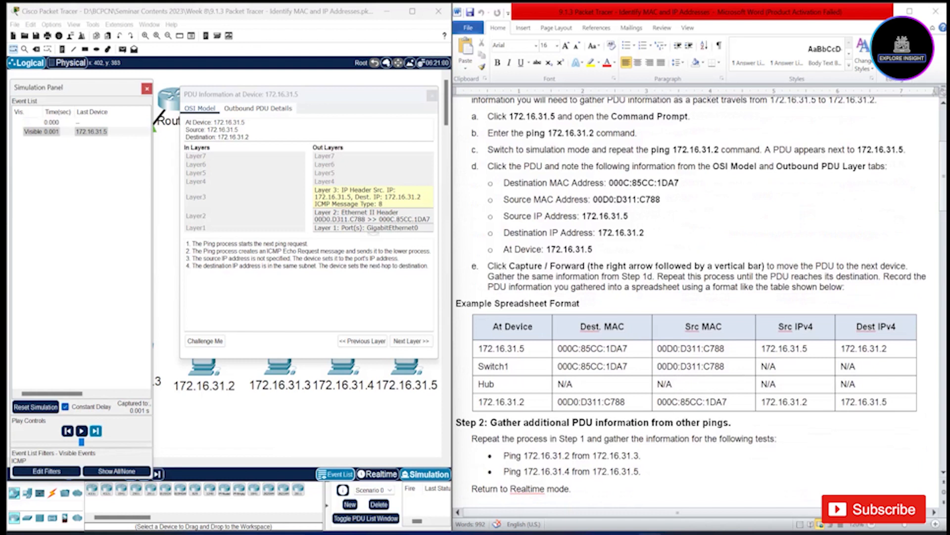
left_click_drag(247, 94, 580, 23)
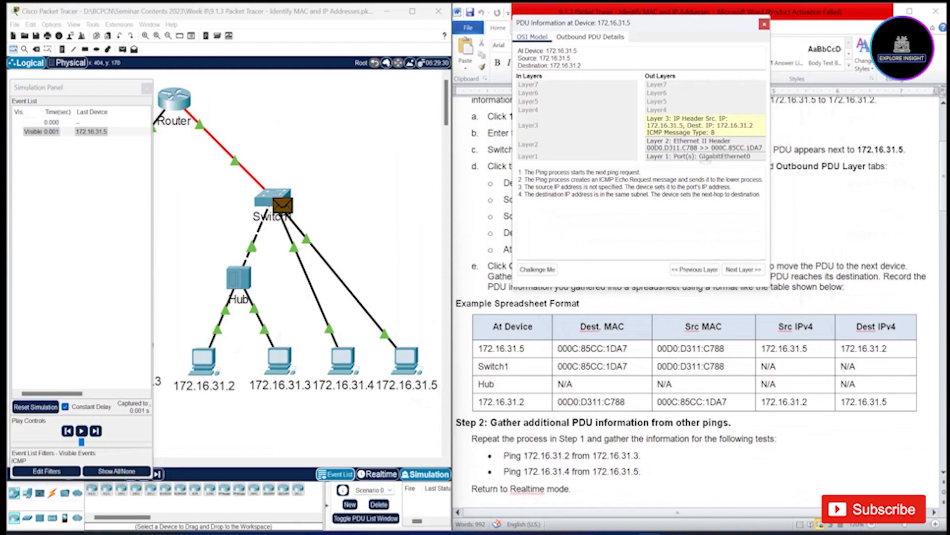
Examine the OSI model, inbound and outbound PDU details of the packet at Switch1
left_click_drag(569, 23, 605, 319)
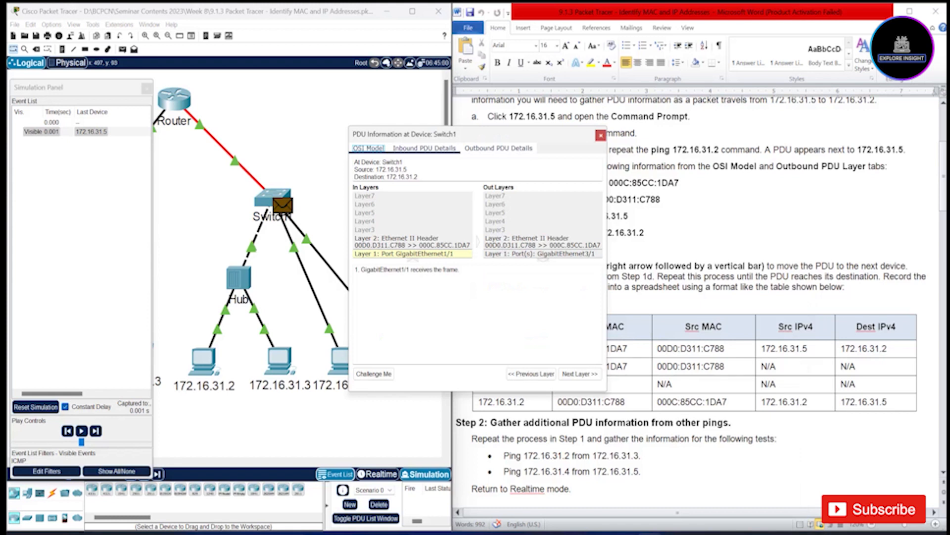
left_click(424, 149)
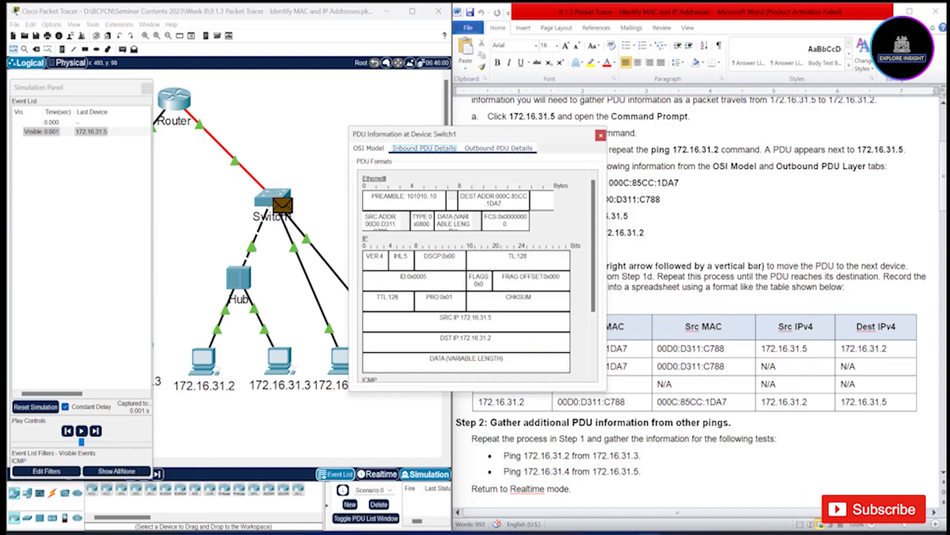
left_click(499, 148)
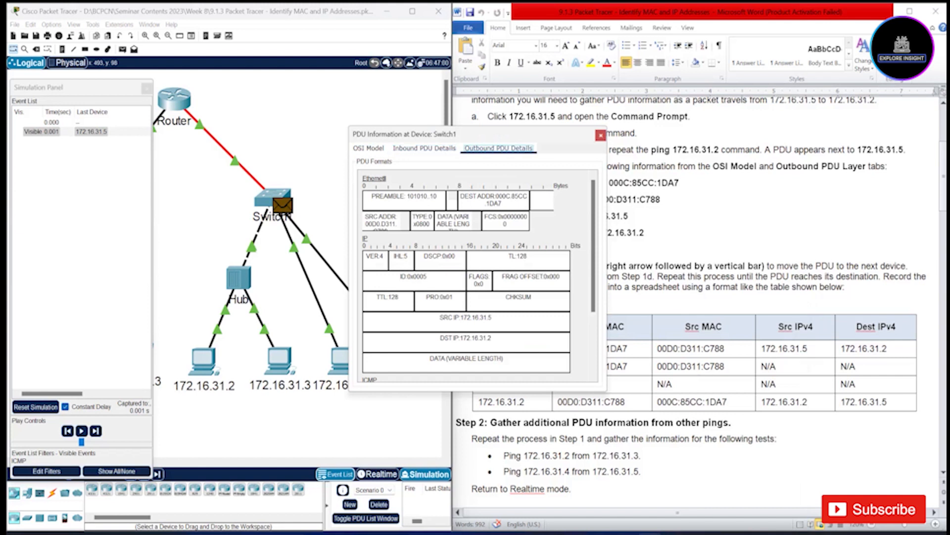
left_click(368, 148)
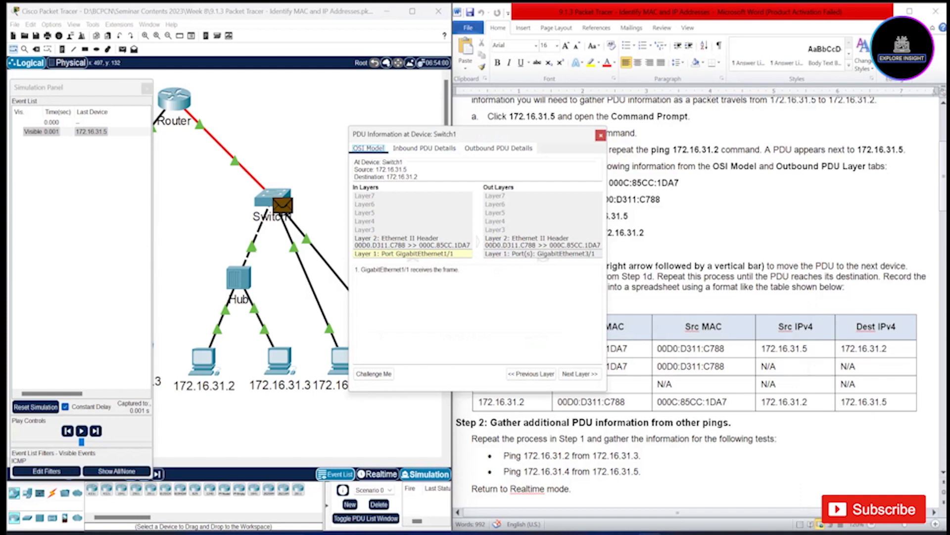
left_click_drag(406, 133, 492, 126)
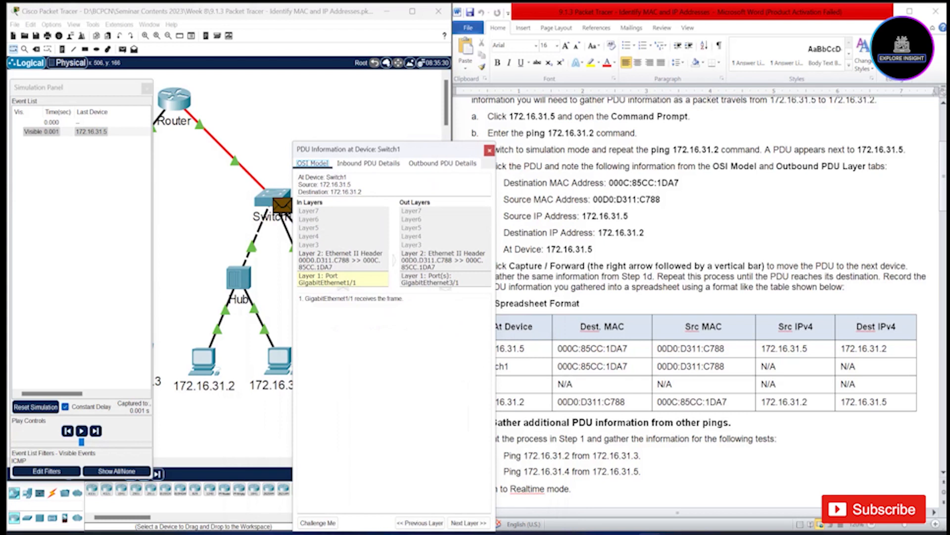
left_click_drag(396, 149, 708, 125)
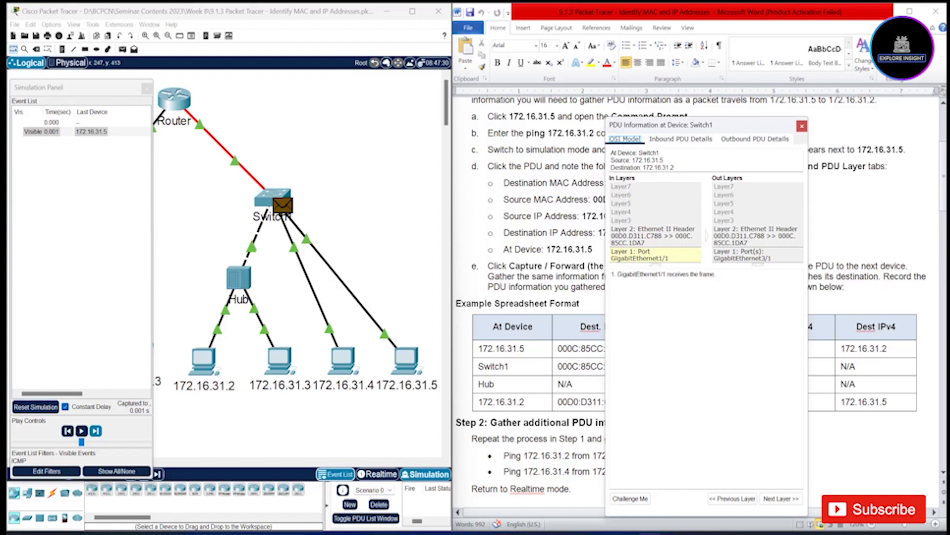
Capture forward one event to move the PDU to the hub and inspect its PDU information there
left_click(96, 431)
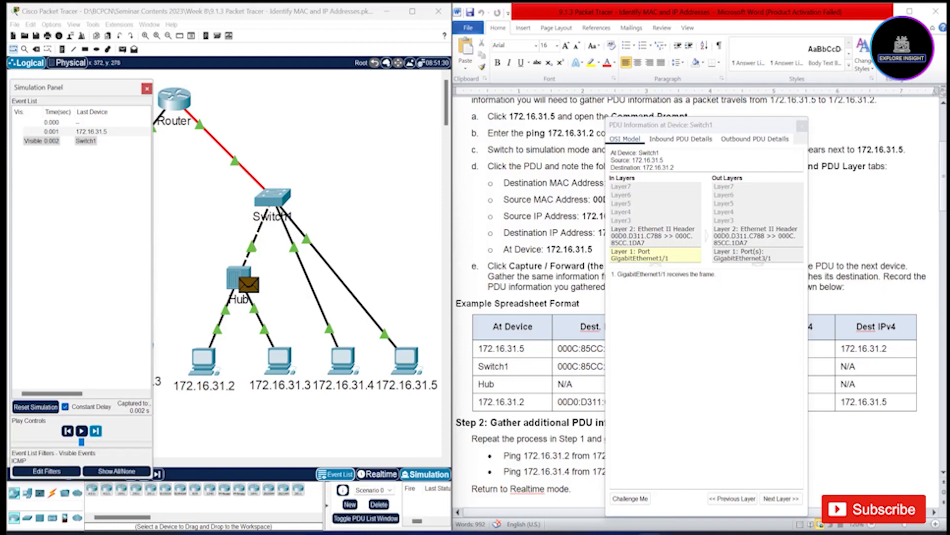
left_click(249, 284)
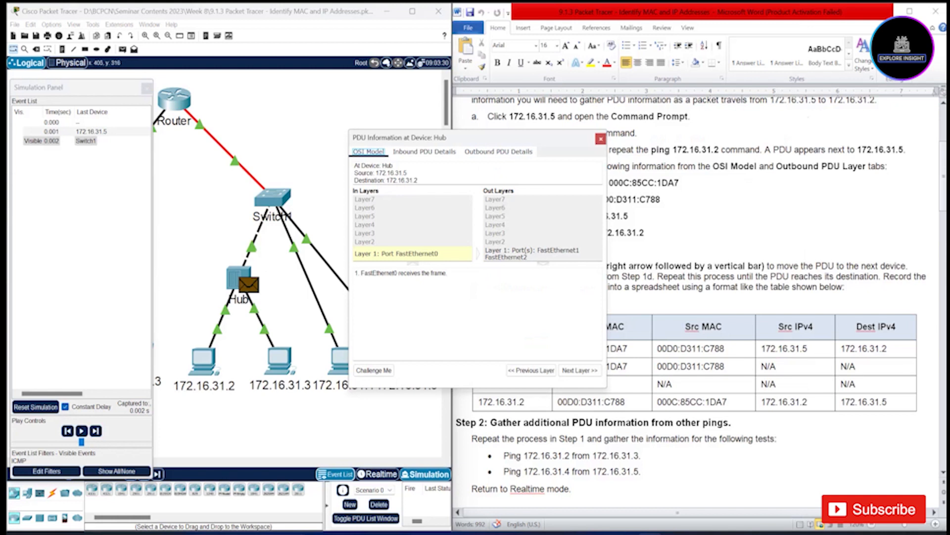
left_click_drag(500, 137, 570, 127)
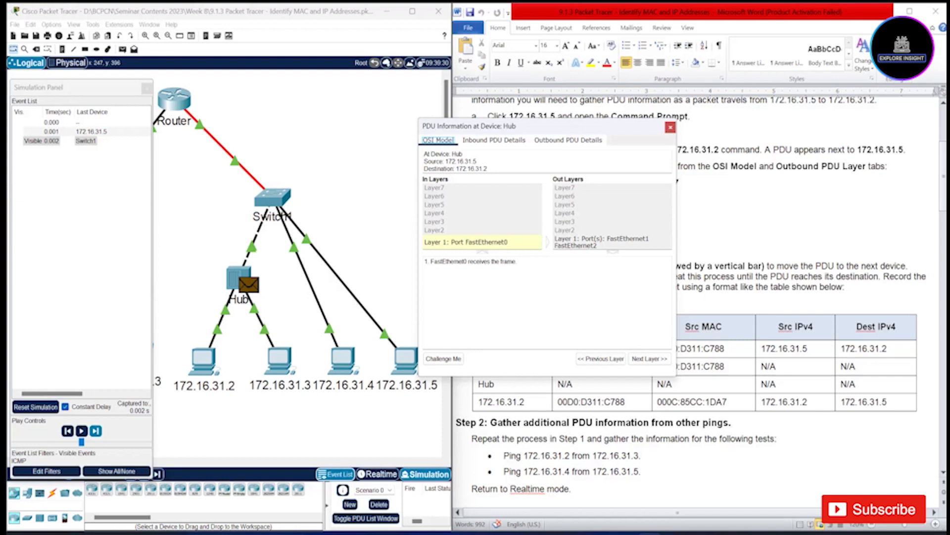
Advance the PDU from the hub to the end devices and examine its PDU information at 172.16.31.2
left_click(95, 430)
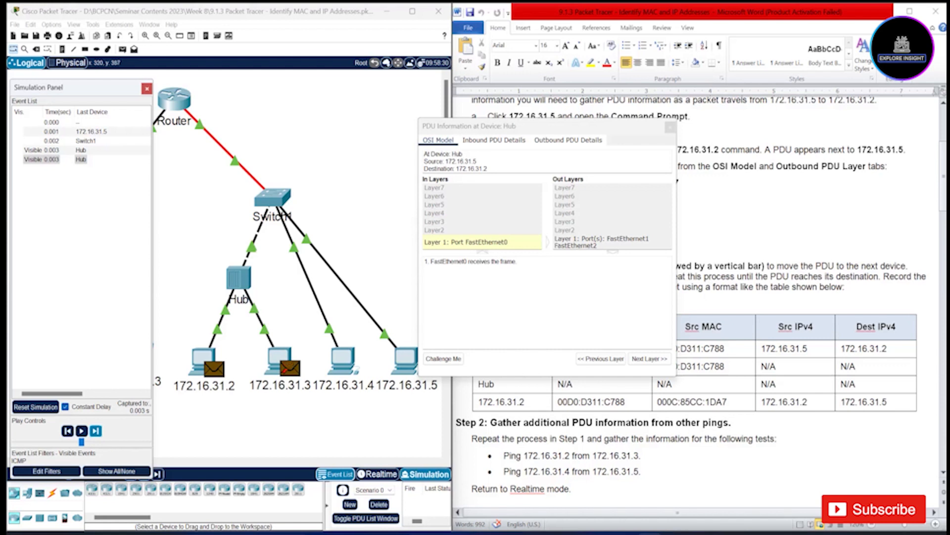
left_click(670, 128)
left_click(214, 369)
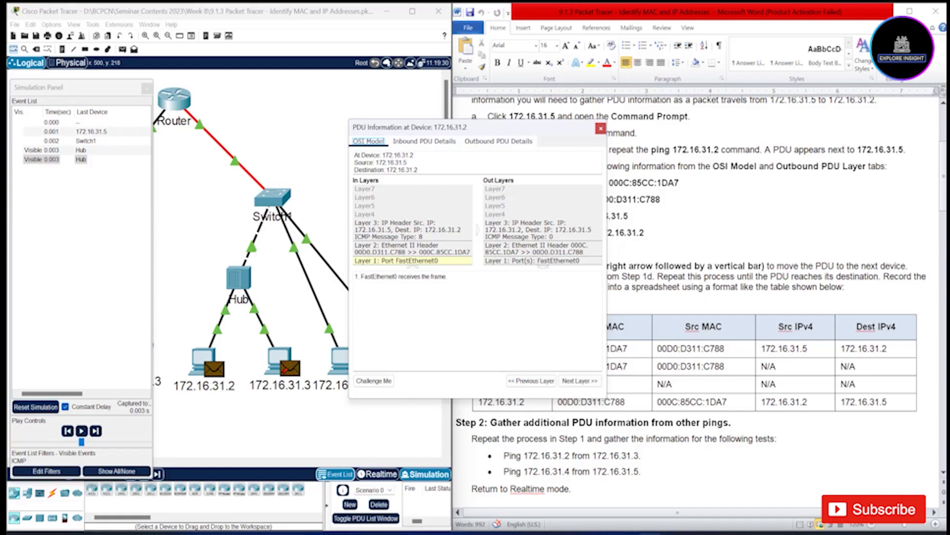
left_click_drag(475, 127, 386, 125)
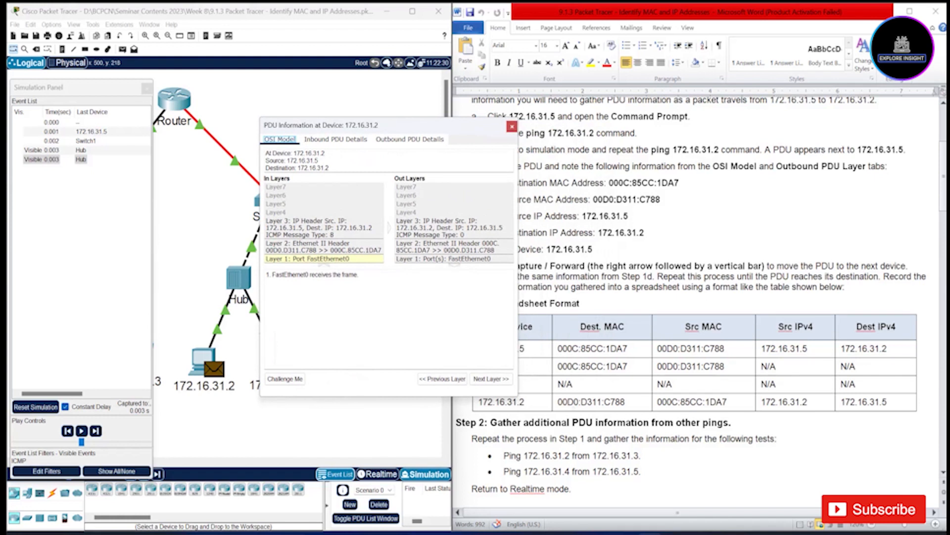
left_click_drag(376, 125, 271, 91)
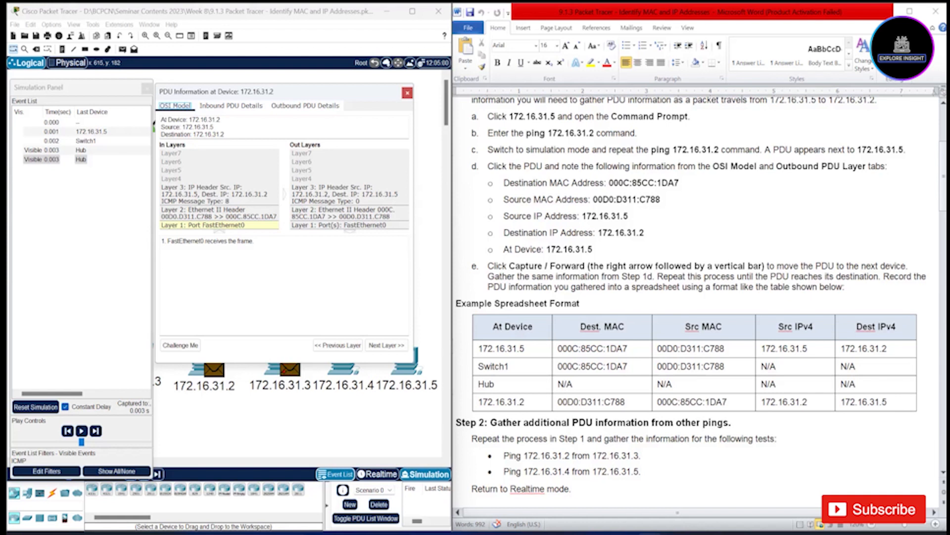
Open the command prompt on PC 172.16.31.3 for the additional ping test
scroll(691, 295, "down", 1)
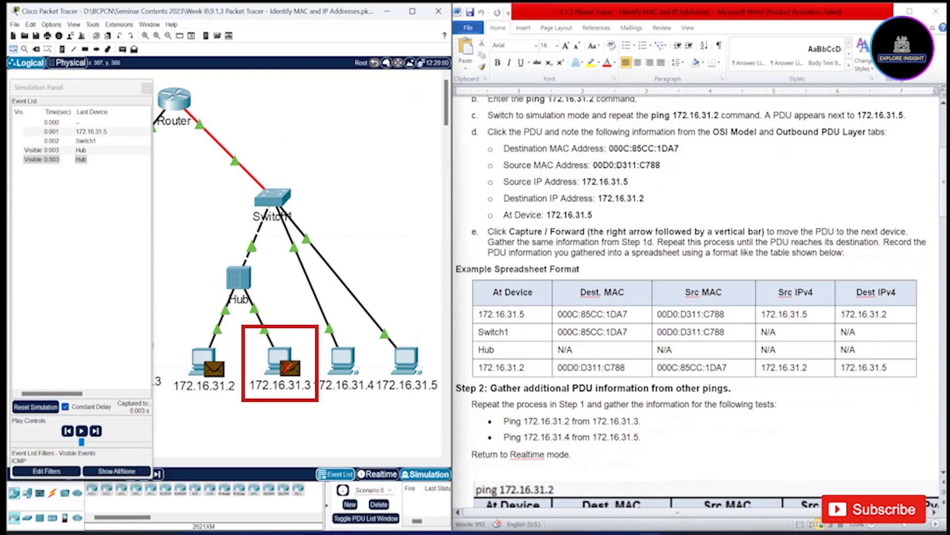
left_click(279, 358)
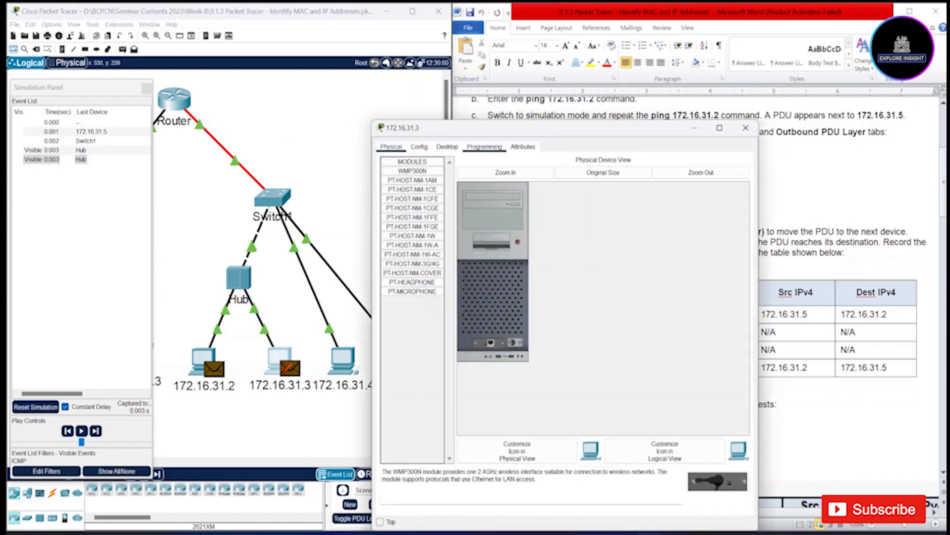
left_click(447, 146)
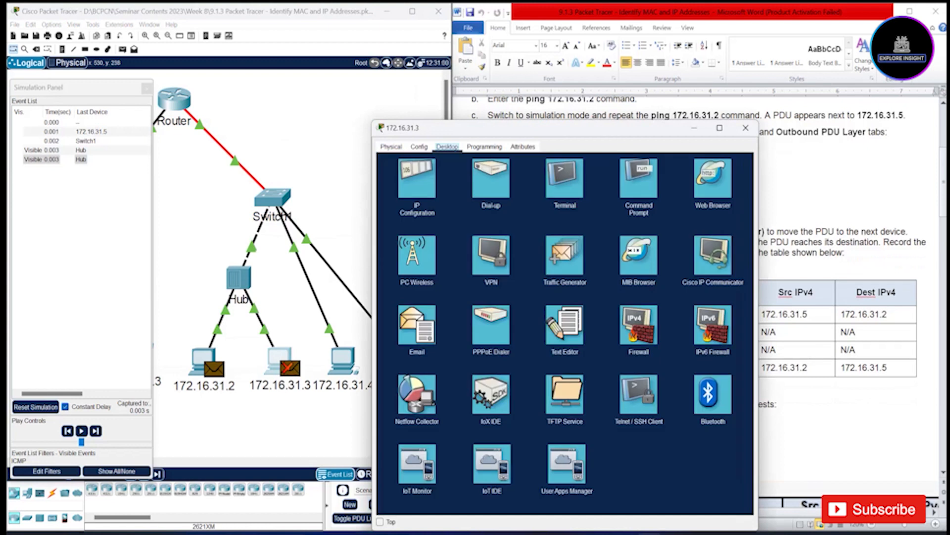
left_click(638, 179)
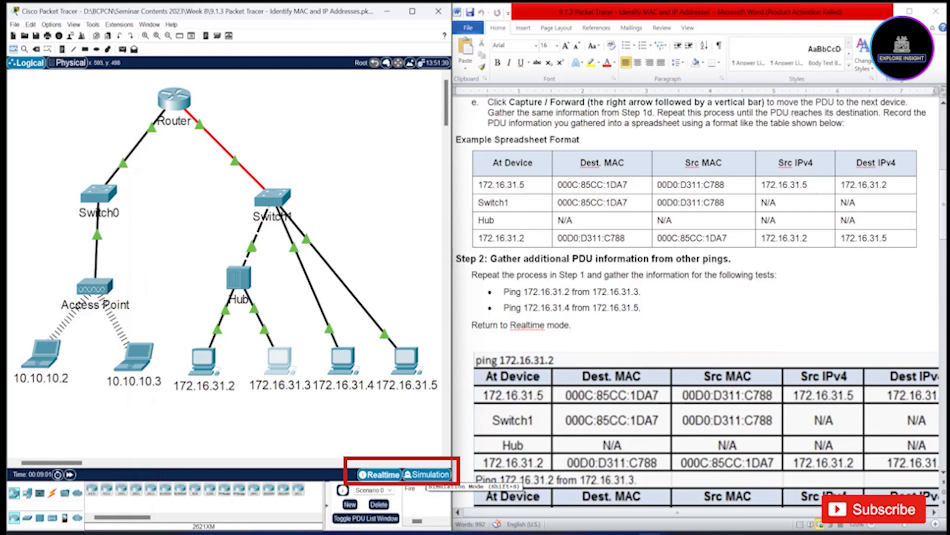
Switch to simulation mode and repeat the ping to 172.16.31.2 from 172.16.31.3, keeping the topology uncovered
left_click(425, 474)
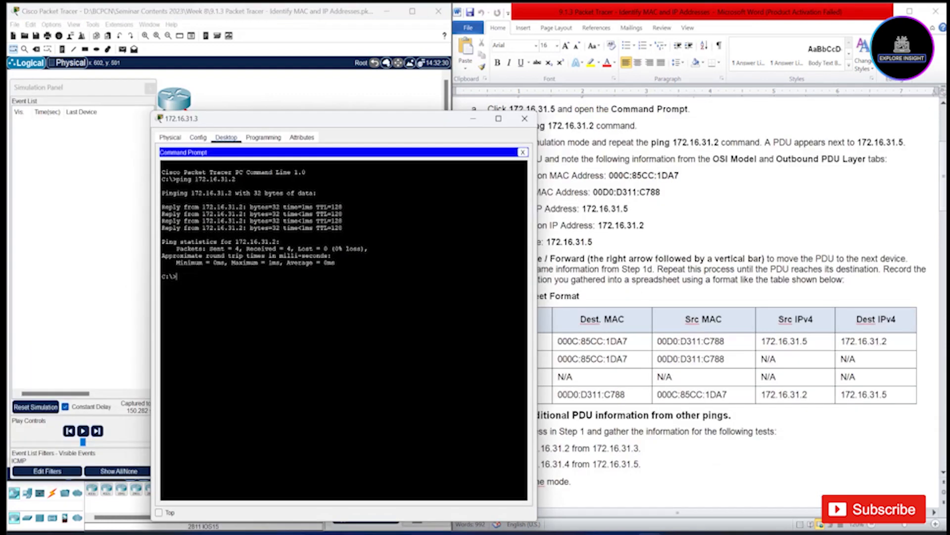
key("Up")
key("Return")
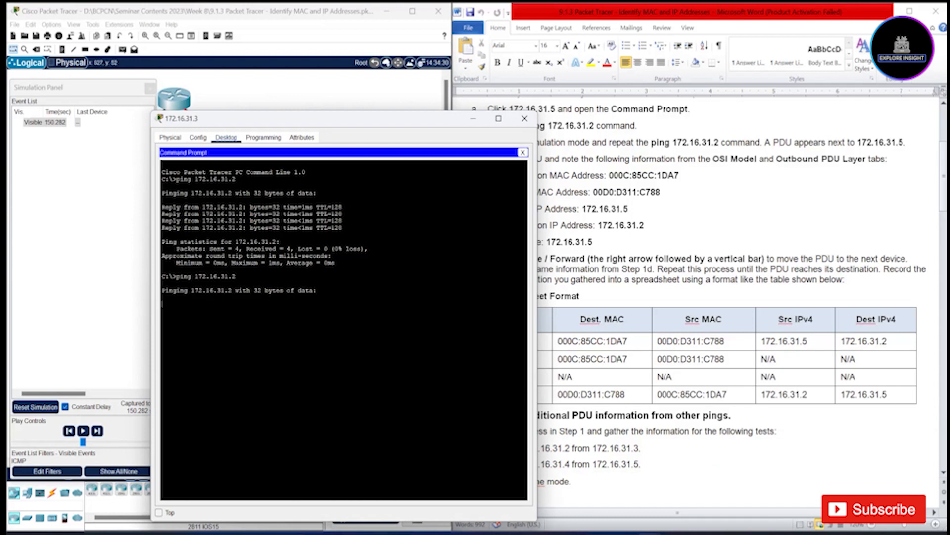
left_click_drag(297, 118, 587, 131)
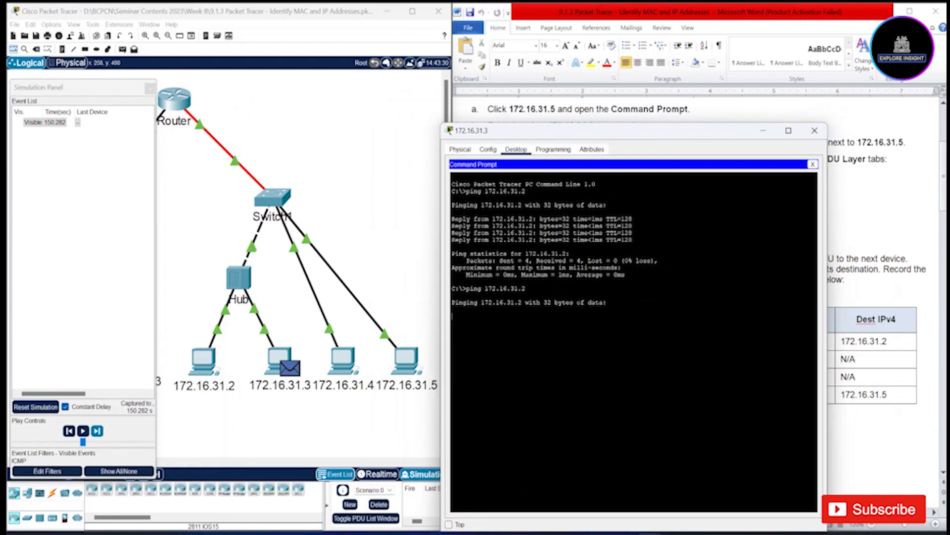
Advance the 172.16.31.3 ping to the hub, inspect its PDU information there, and capture forward one more event
left_click(97, 431)
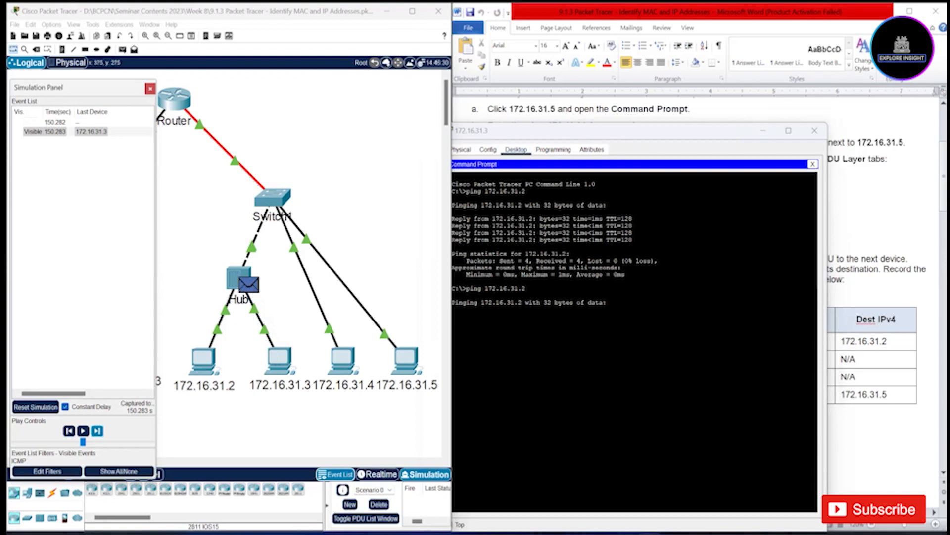
left_click(249, 285)
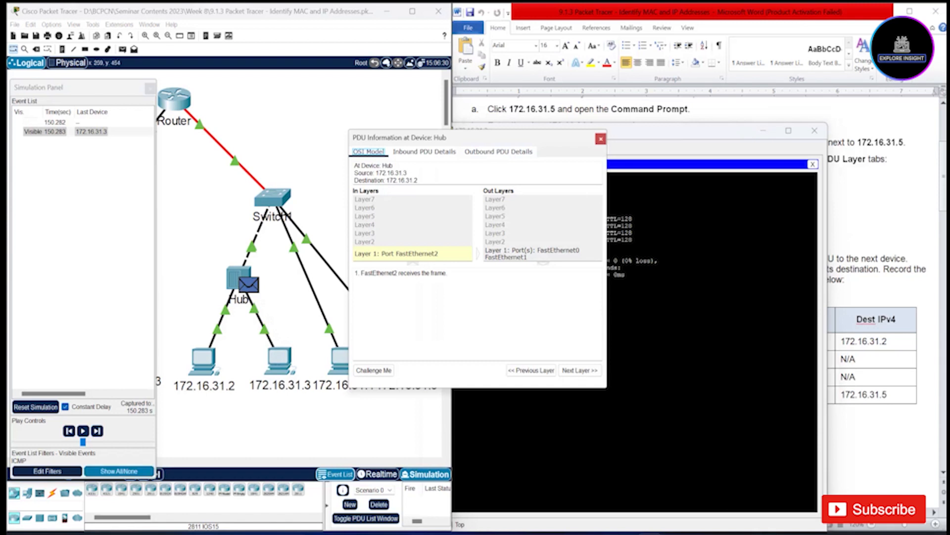
left_click(97, 431)
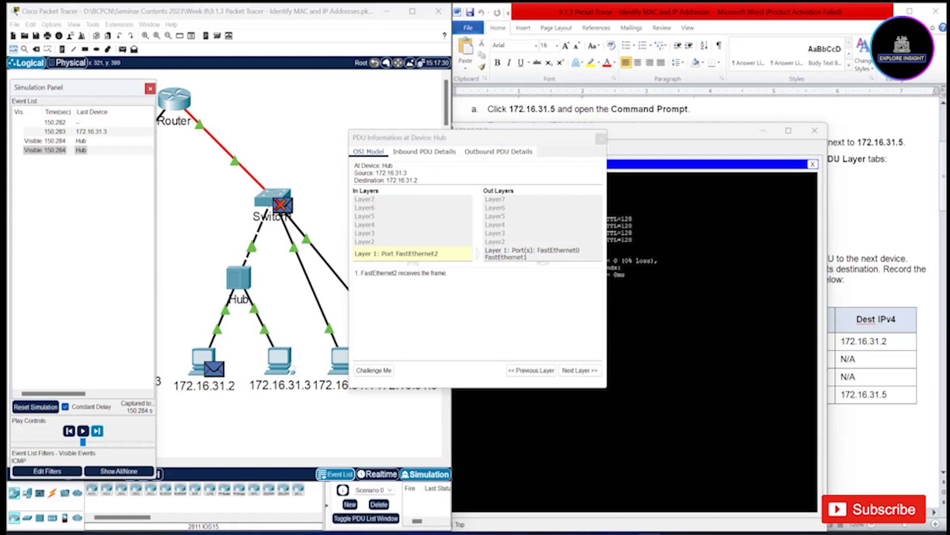
Examine the PDU information at 172.16.31.2 for the ping from 172.16.31.3 and check the worksheet for the remaining test
left_click(214, 369)
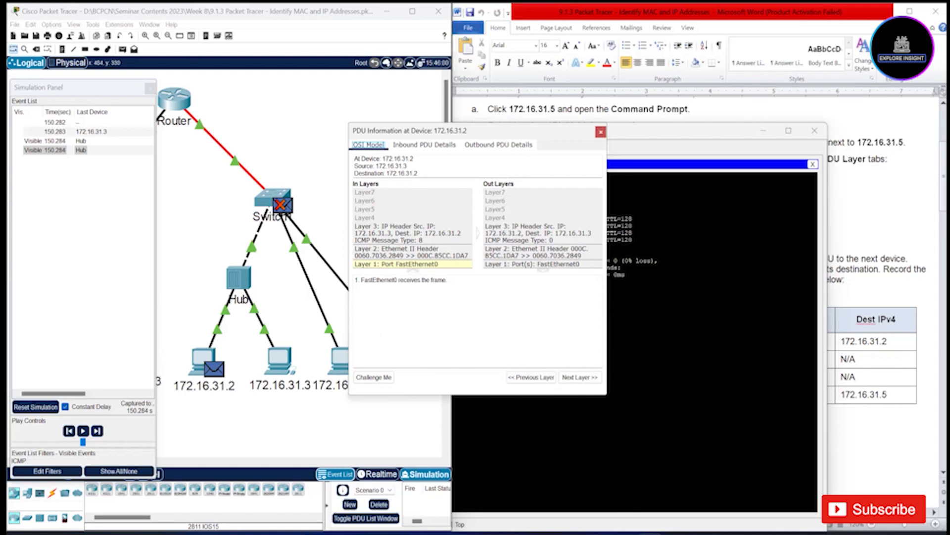
key("alt+Tab")
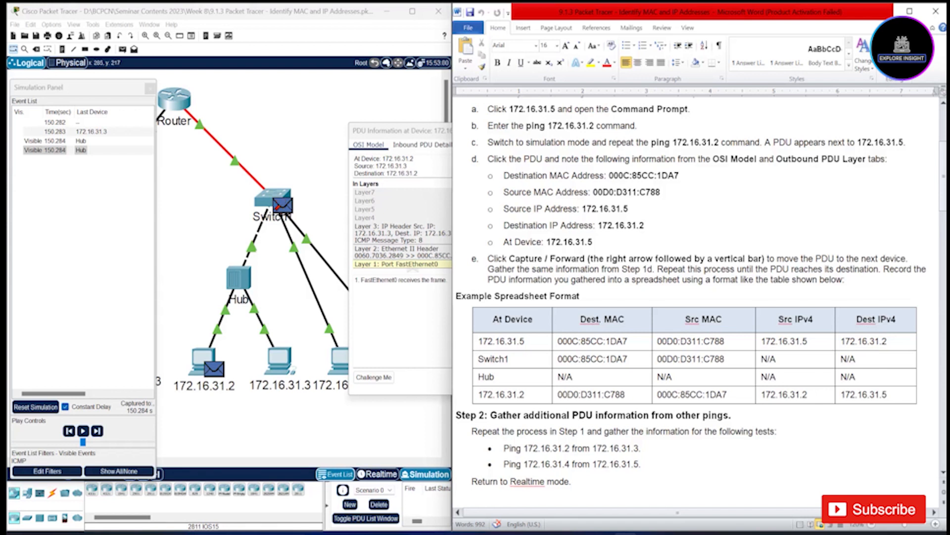
left_click(208, 219)
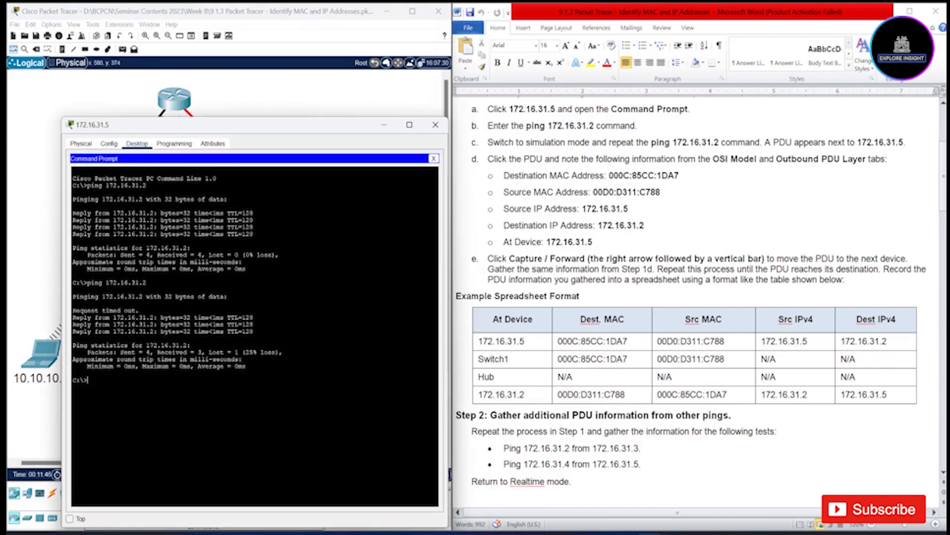
Ping 172.16.31.4 from the command prompt of PC 172.16.31.5
key("Up")
key("BackSpace")
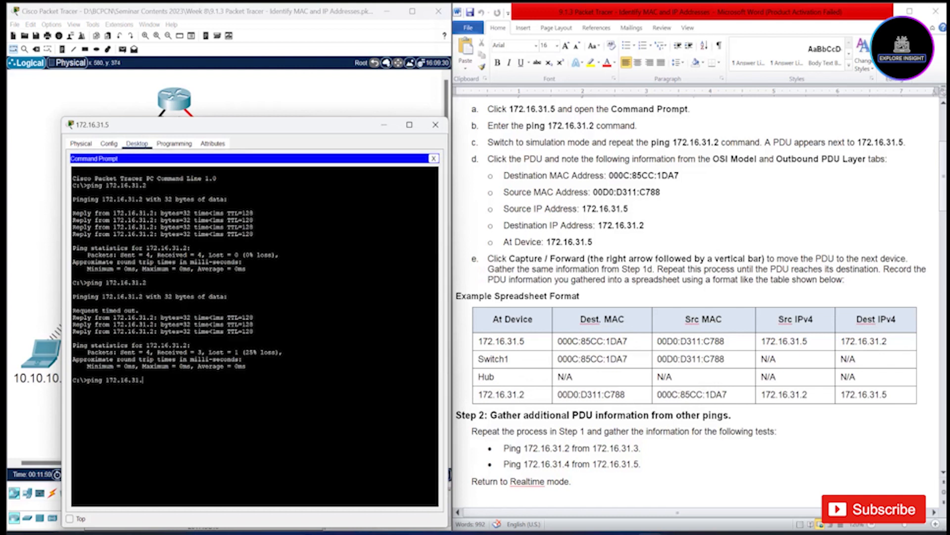
type("4")
key("Return")
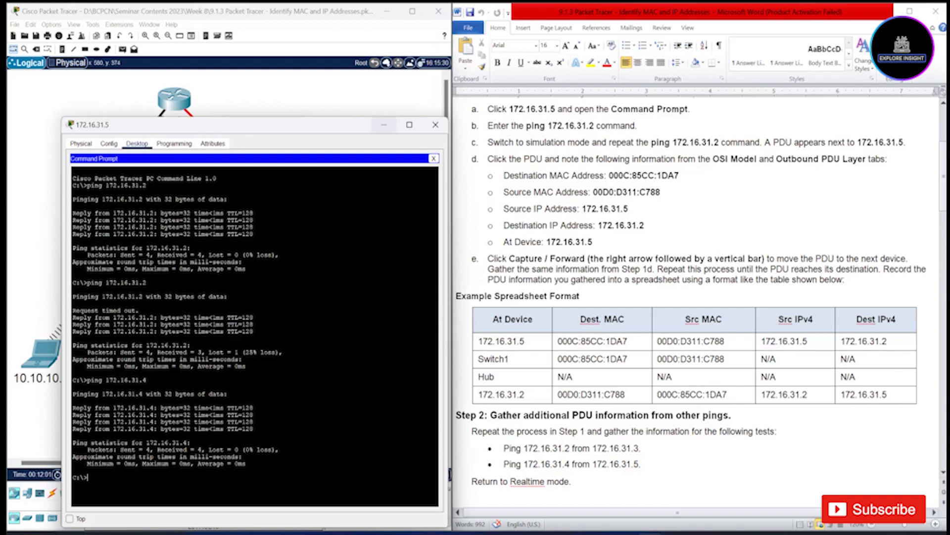
Uncover the topology, switch to simulation mode and repeat the ping to 172.16.31.4 from 172.16.31.5
left_click_drag(278, 125, 664, 74)
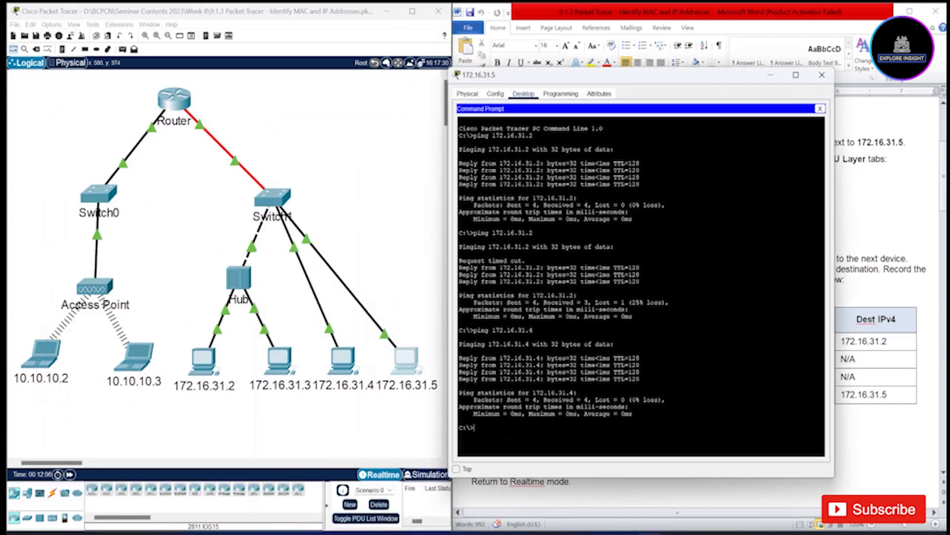
left_click(427, 474)
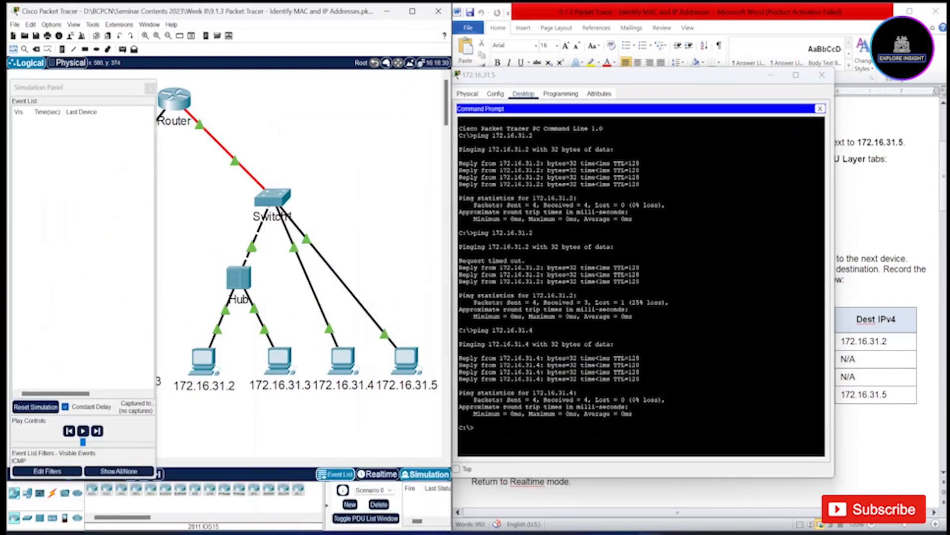
left_click(525, 430)
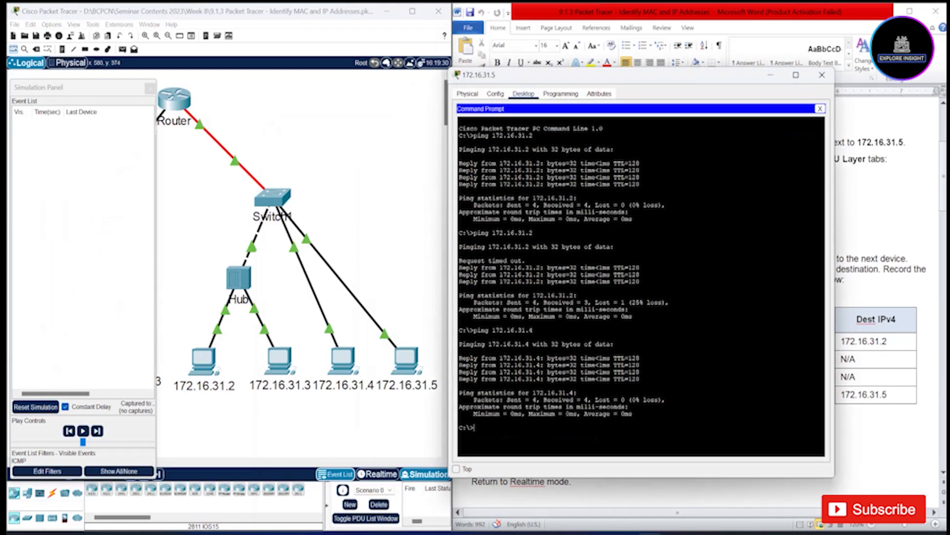
key("Up")
key("Return")
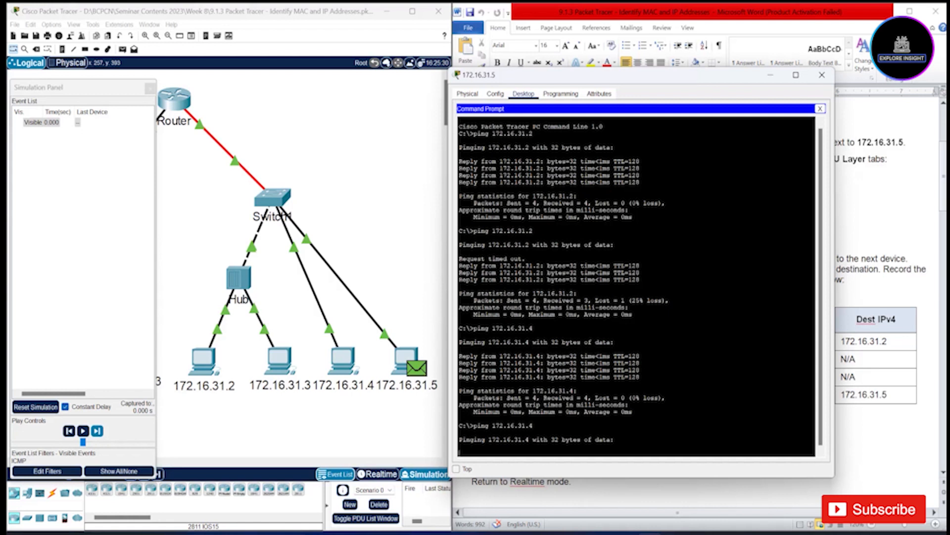
Advance the ping PDU to Switch1 and on to 172.16.31.4, examining its PDU information at each device
left_click(97, 431)
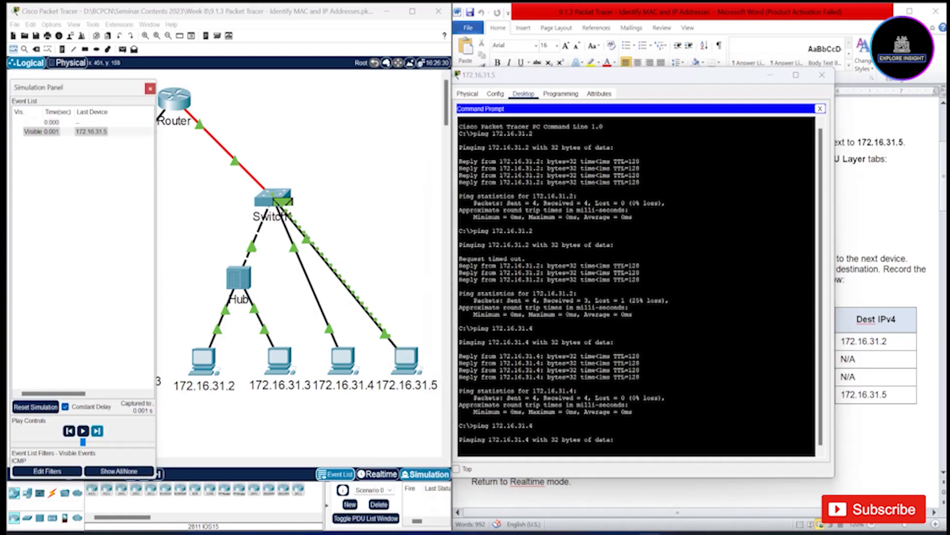
left_click(282, 204)
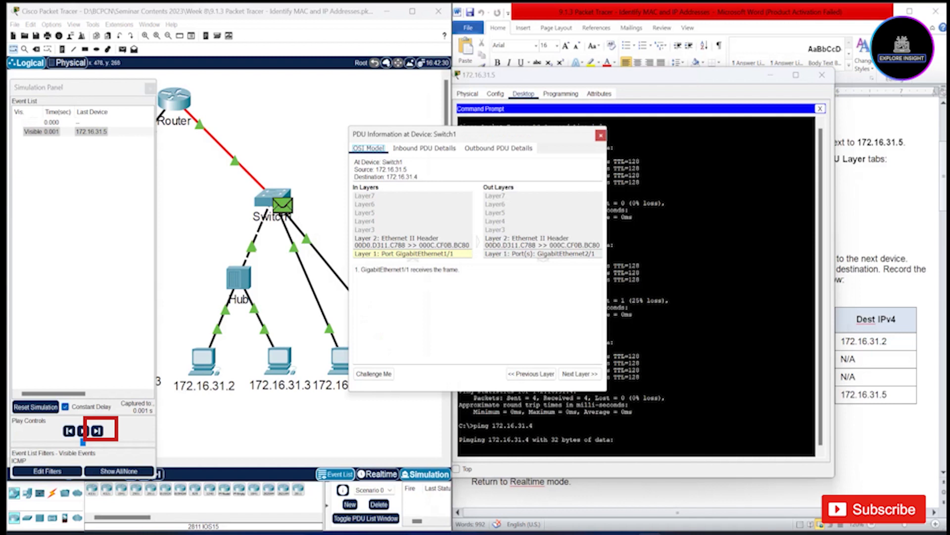
left_click_drag(478, 134, 785, 168)
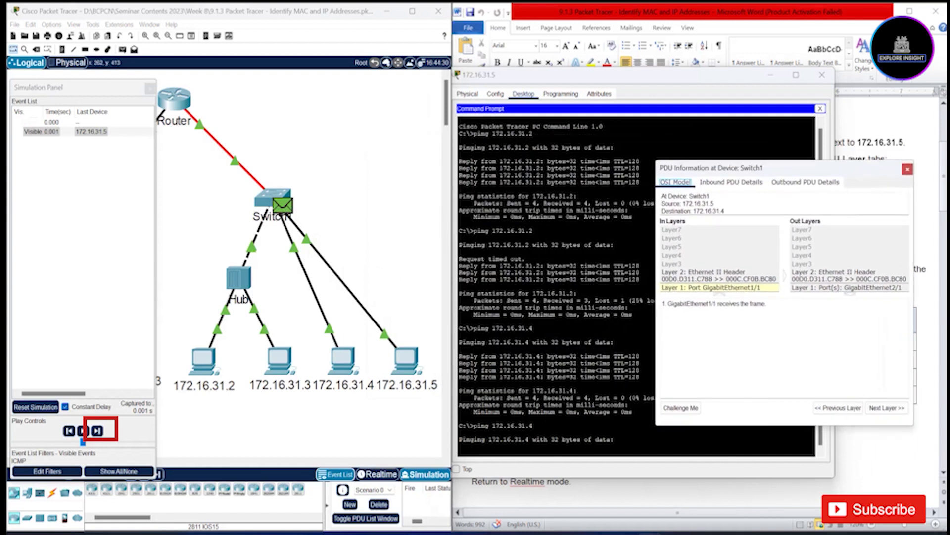
left_click(98, 431)
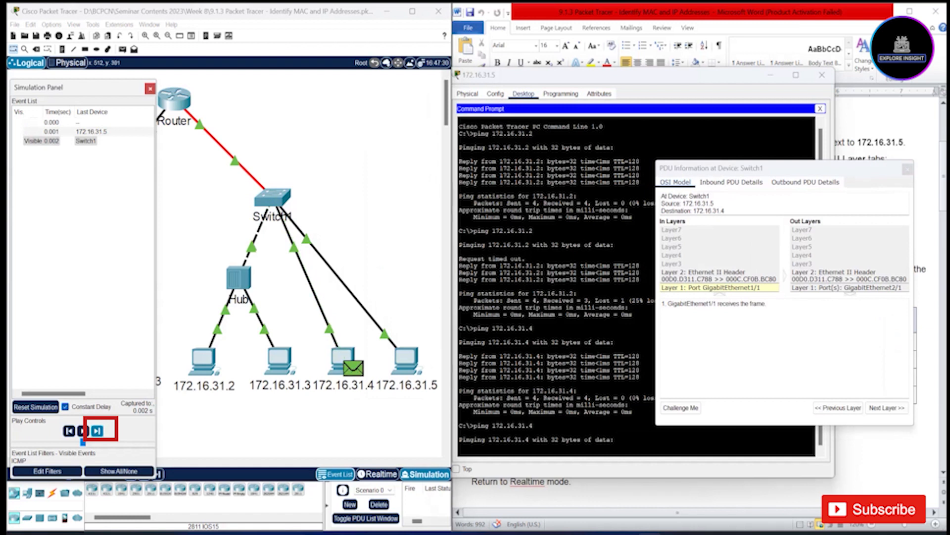
left_click(354, 367)
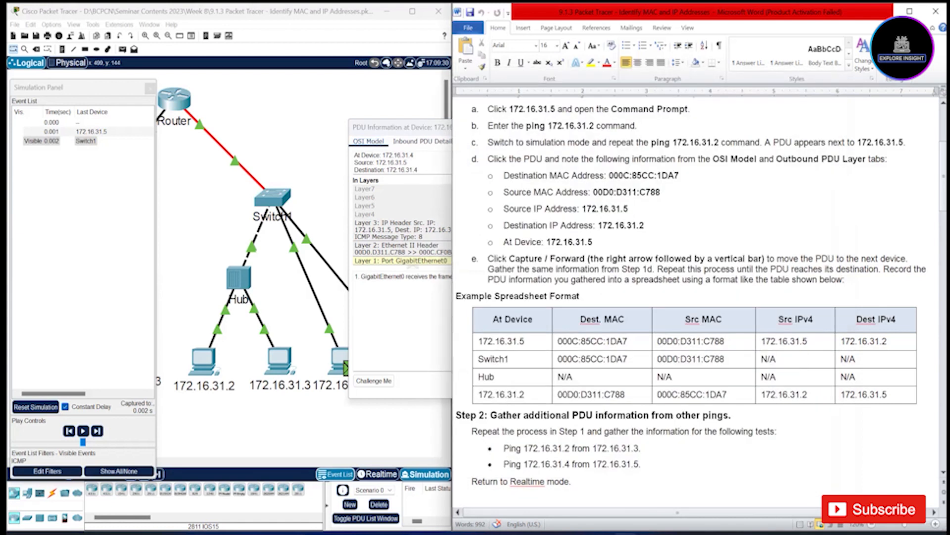
Review the recorded ping tables in the Word worksheet and read the Part 2 instructions on remote network communication
scroll(698, 297, "down", 3)
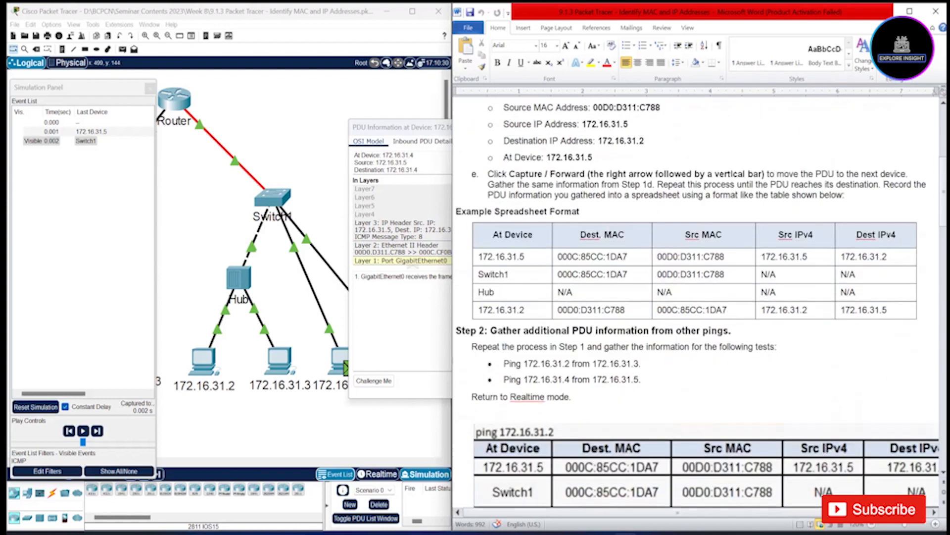
scroll(698, 297, "down", 9)
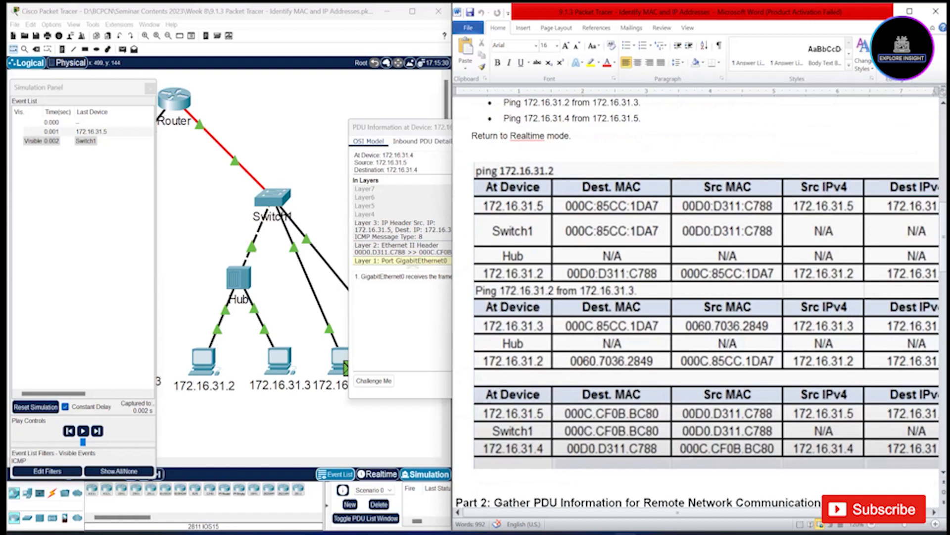
scroll(698, 297, "down", 3)
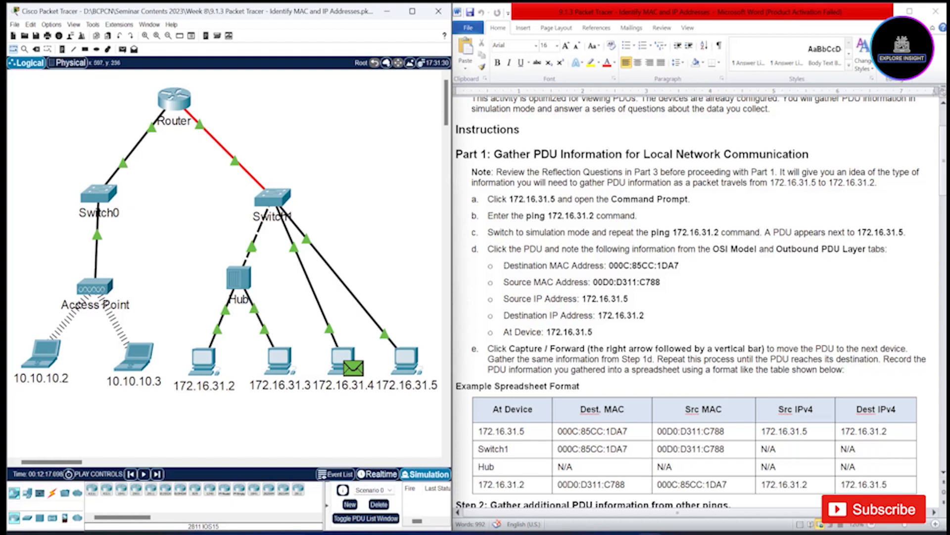
scroll(693, 297, "down", 5)
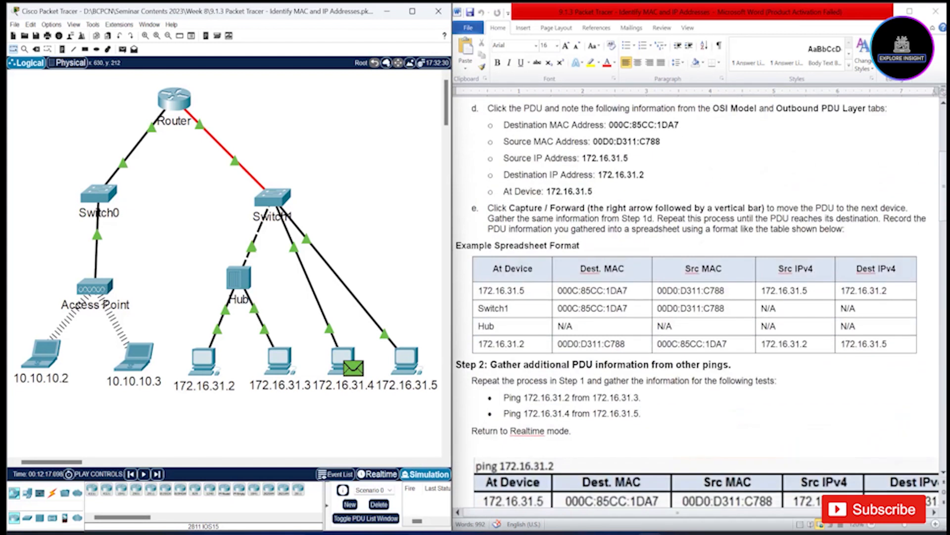
scroll(693, 297, "down", 1)
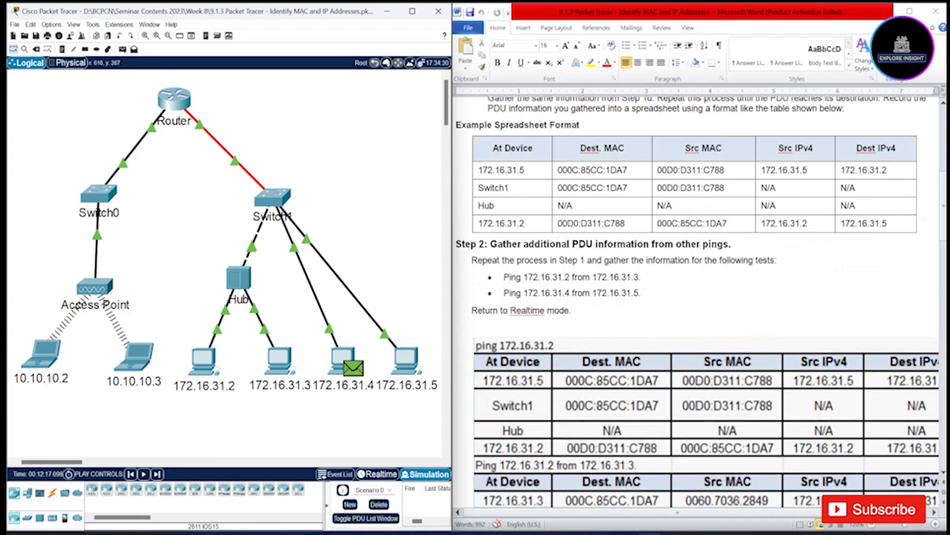
scroll(693, 297, "down", 13)
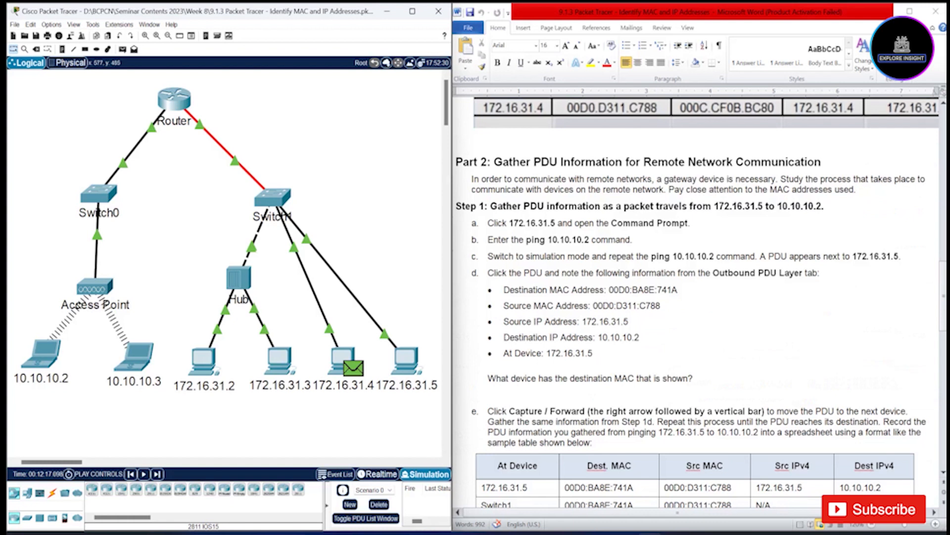
Return to Realtime mode and ping 10.10.10.2 from the command prompt of PC 172.16.31.5
left_click(379, 474)
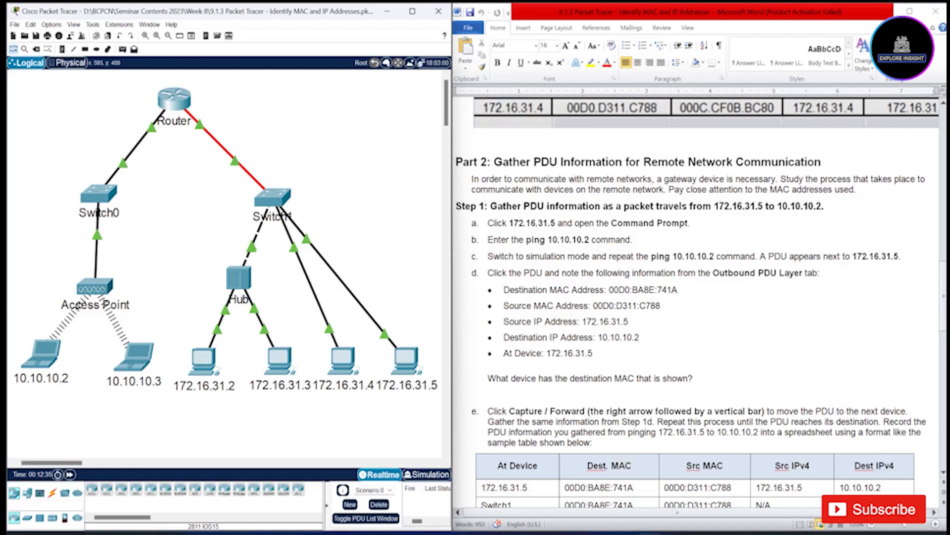
mouse_move(400, 361)
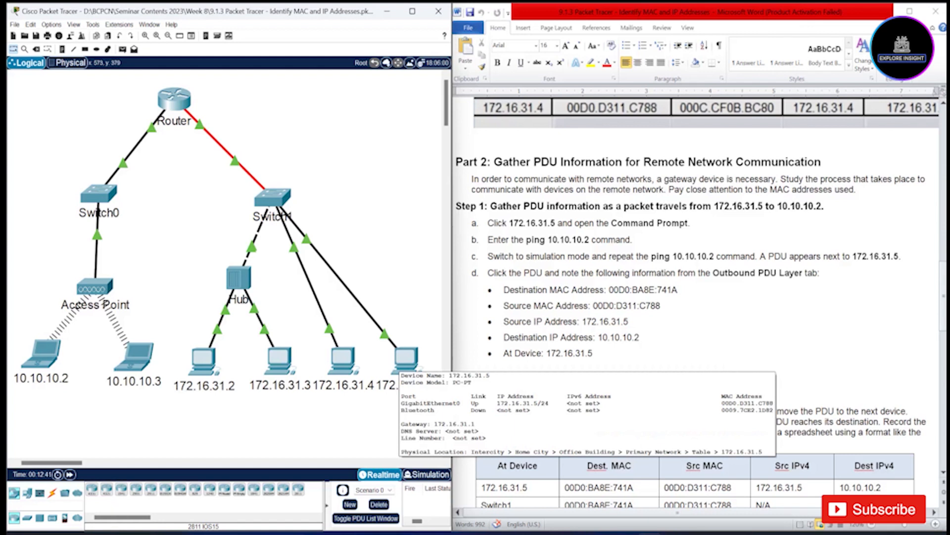
left_click(400, 362)
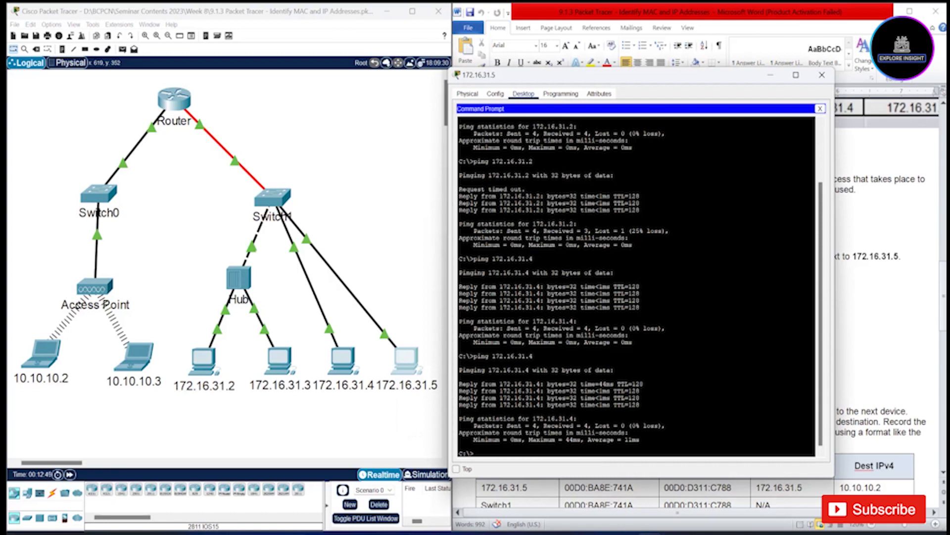
type("ping 10.10.10.2")
key("Return")
left_click_drag(641, 439, 459, 363)
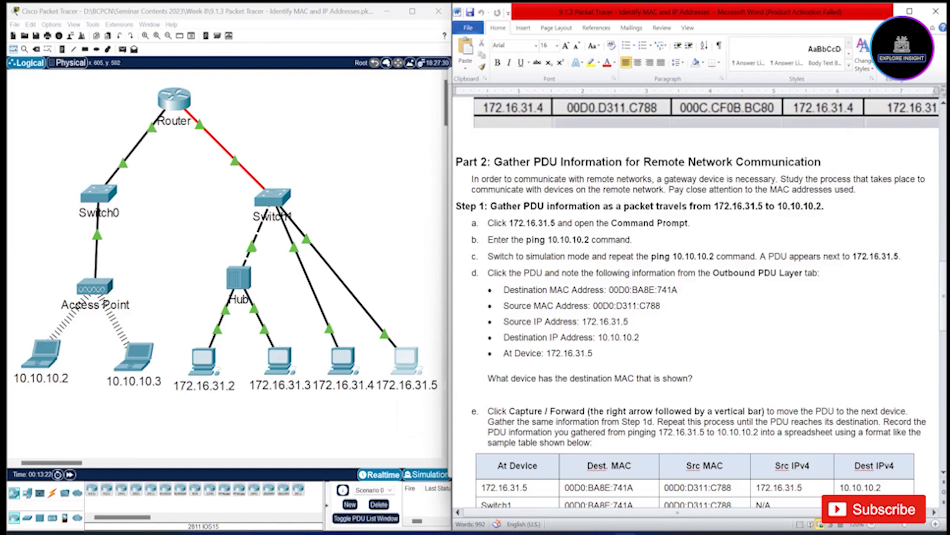
Switch to simulation mode and repeat the ping to 10.10.10.2 from 172.16.31.5
left_click(427, 474)
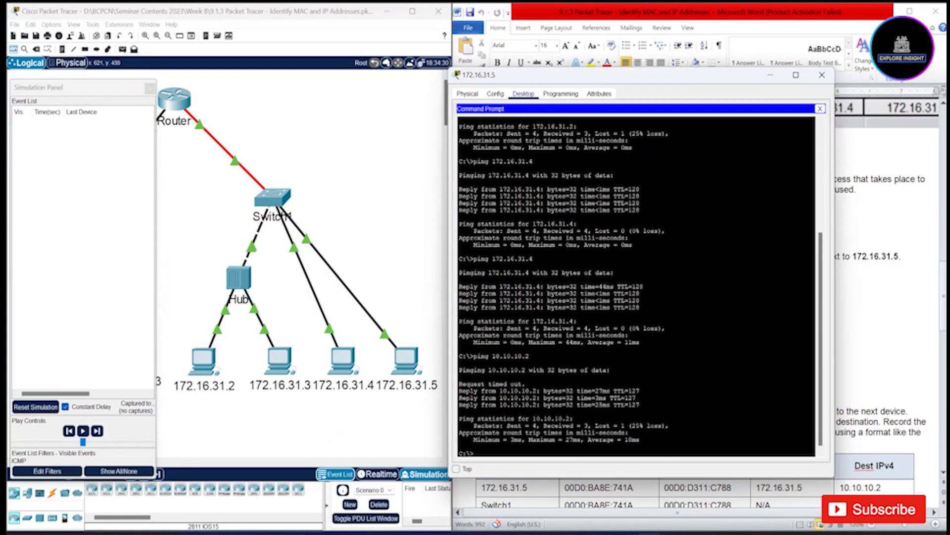
key("Up")
key("Return")
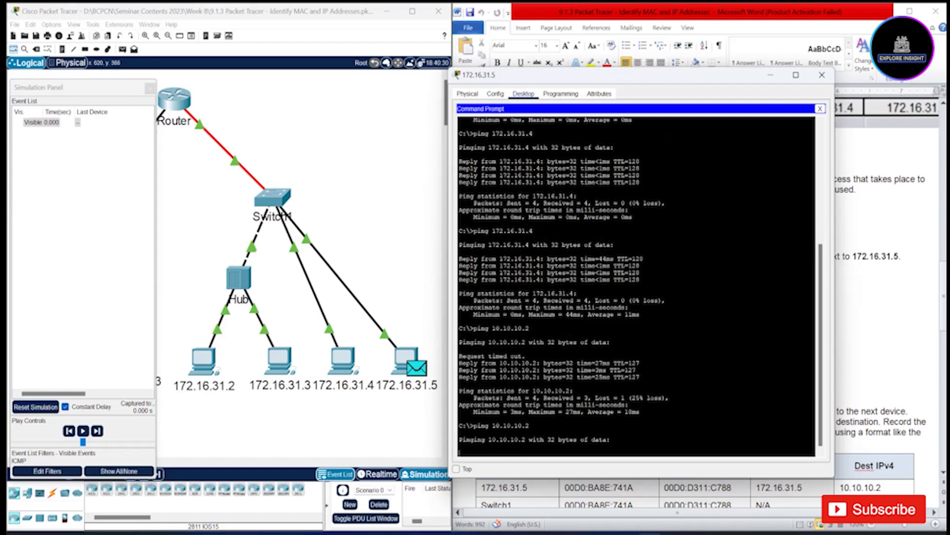
Check the worksheet's Part 2 requirements and examine the outbound PDU details of the 10.10.10.2 ping at 172.16.31.5
left_click_drag(619, 74, 290, 52)
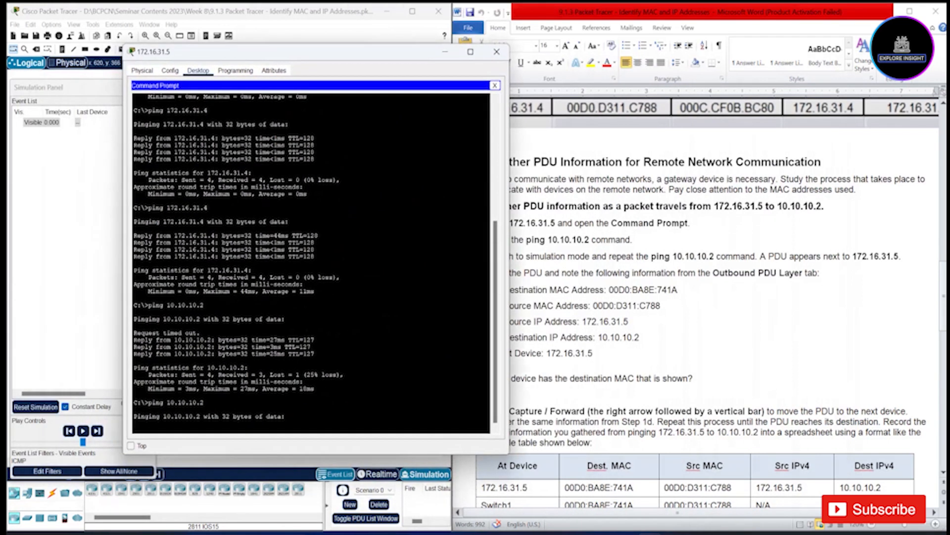
left_click(713, 346)
scroll(698, 301, "down", 2)
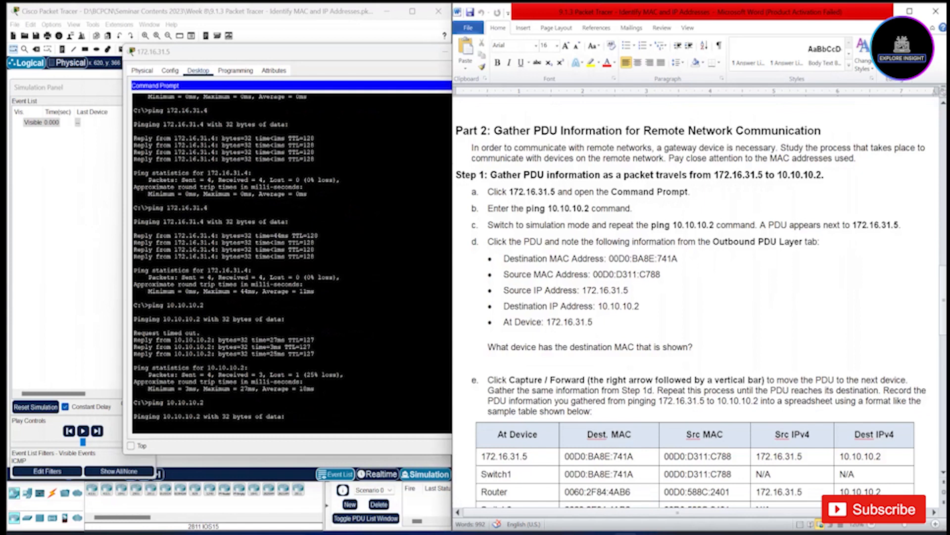
left_click_drag(223, 52, 581, 72)
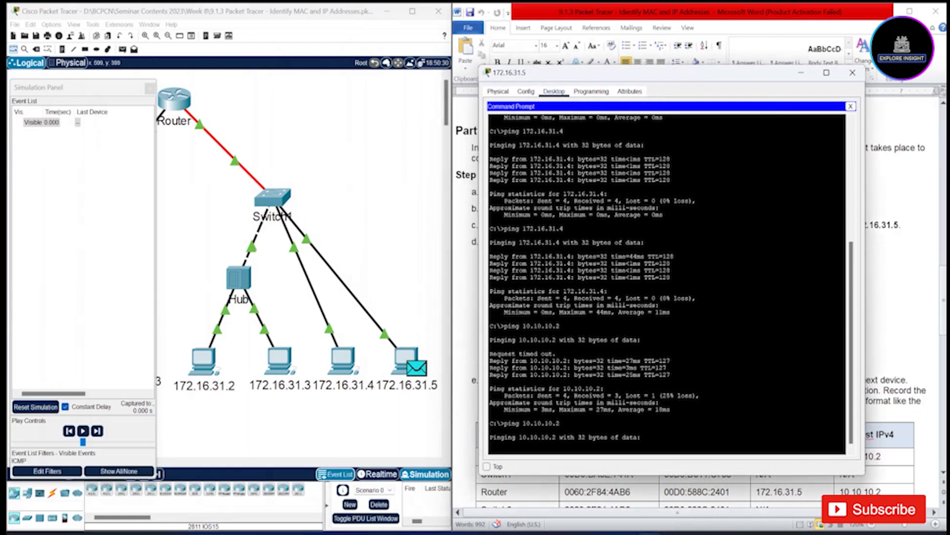
left_click(417, 368)
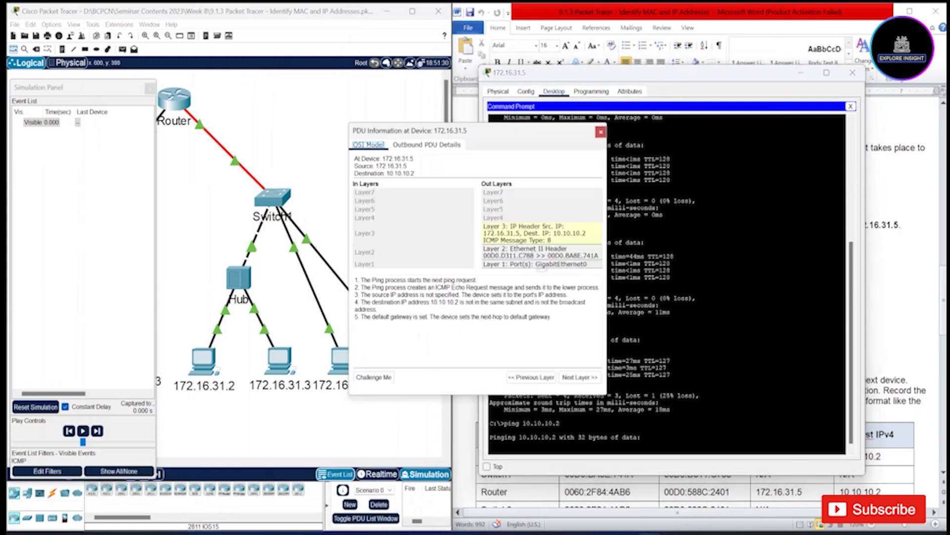
left_click(427, 145)
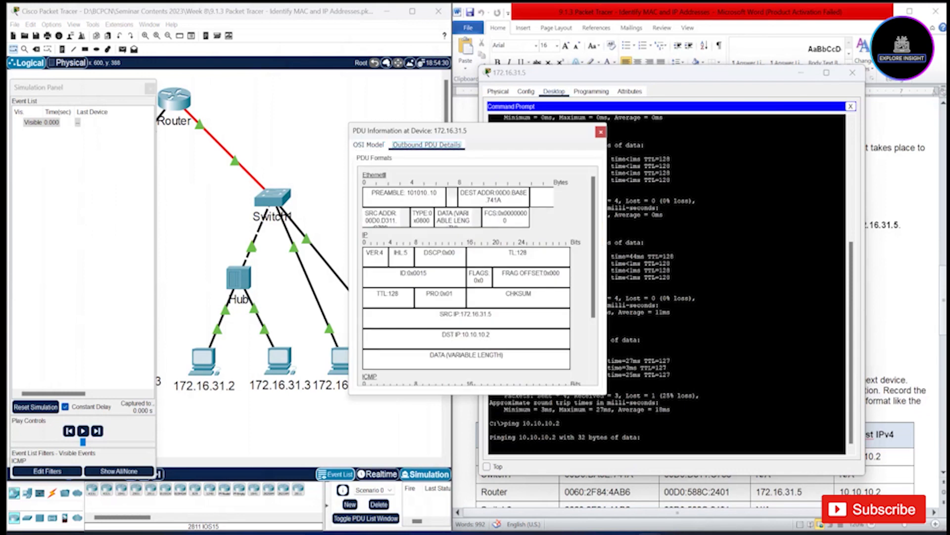
Minimize the 172.16.31.5 window and compare the PDU's OSI model information with the Part 2 address list in the worksheet
left_click(732, 73)
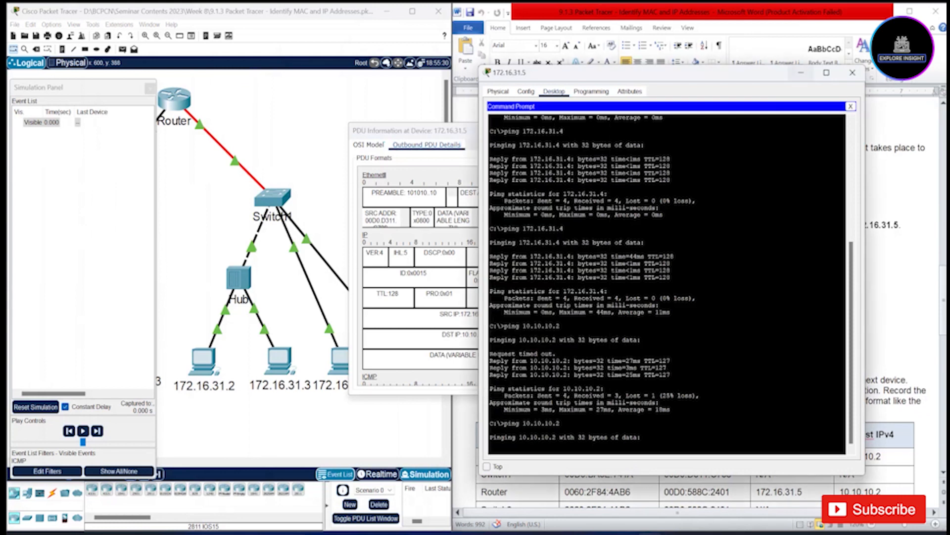
left_click(801, 72)
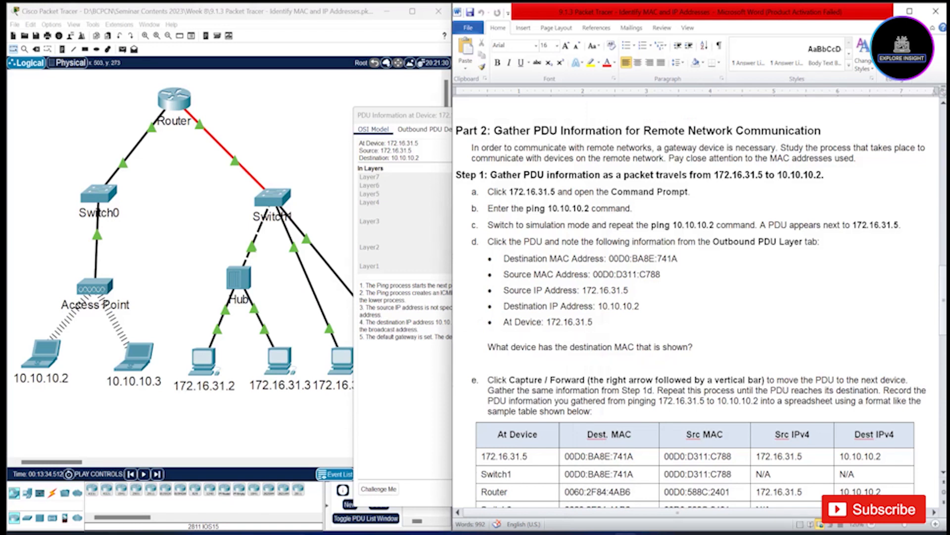
left_click(401, 378)
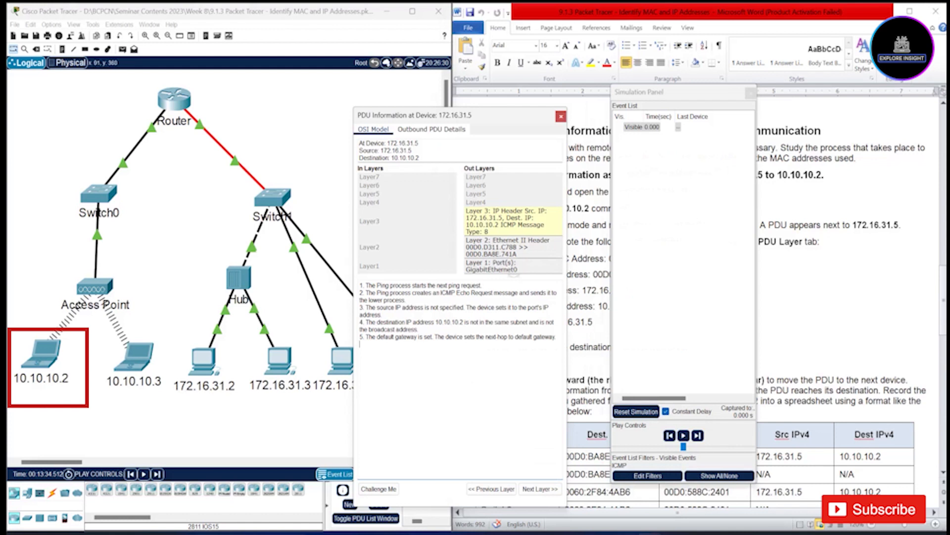
left_click(578, 148)
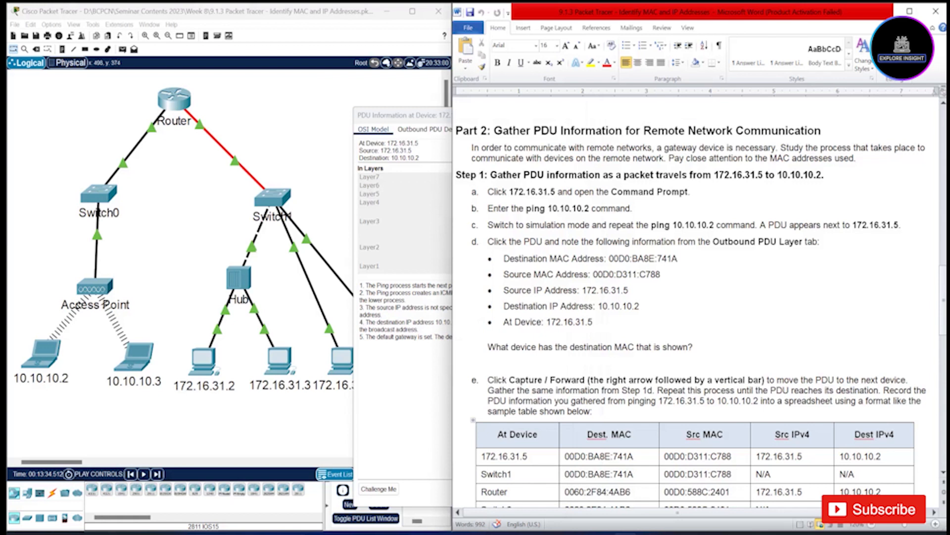
Compare the 172.16.31.5 PDU with the worksheet's Part 2 table and close its PDU information window
scroll(693, 297, "down", 3)
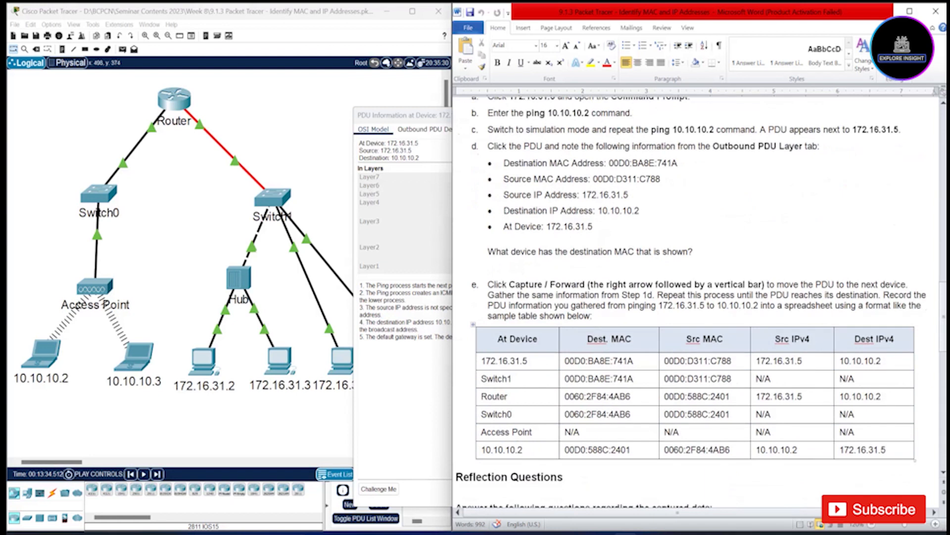
left_click(319, 371)
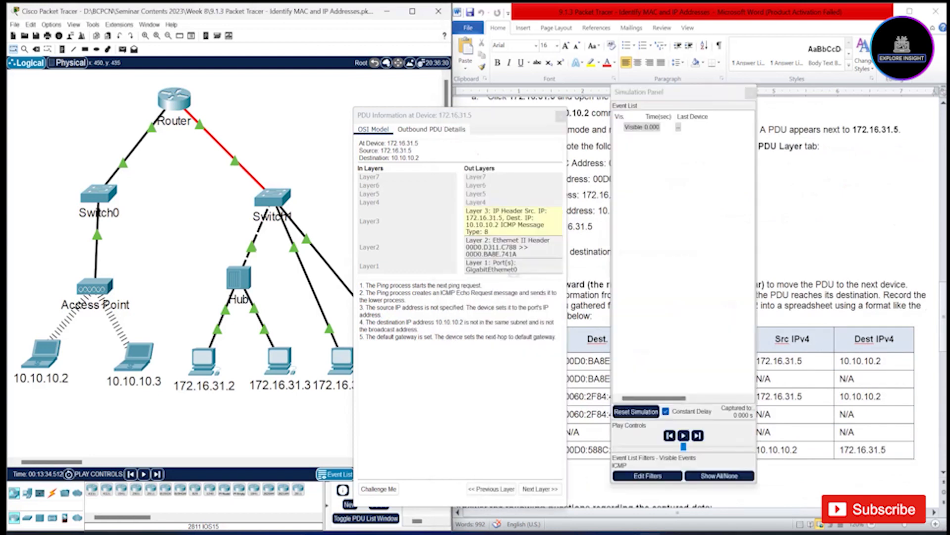
left_click(561, 116)
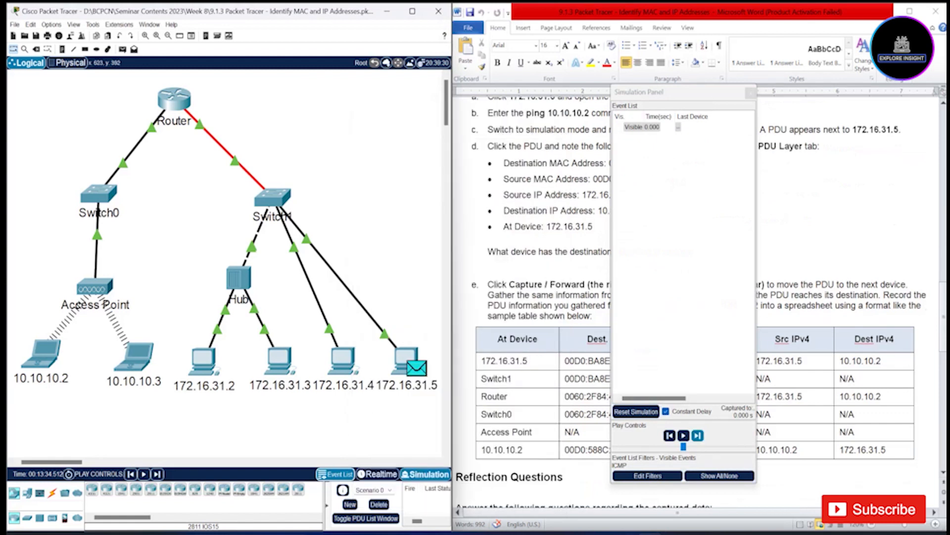
Advance the ping PDU to Switch1 and compare its PDU information with the Switch1 row in the worksheet table
left_click(698, 435)
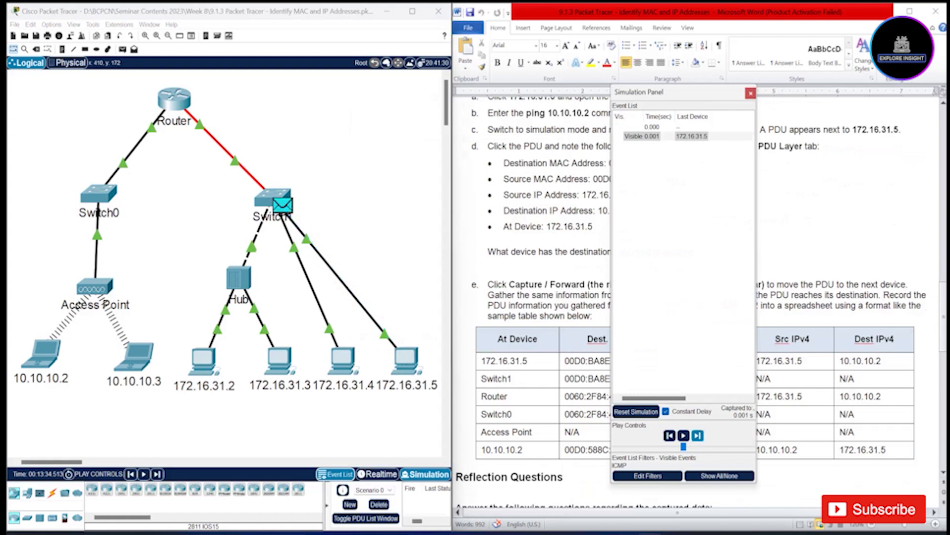
left_click(283, 205)
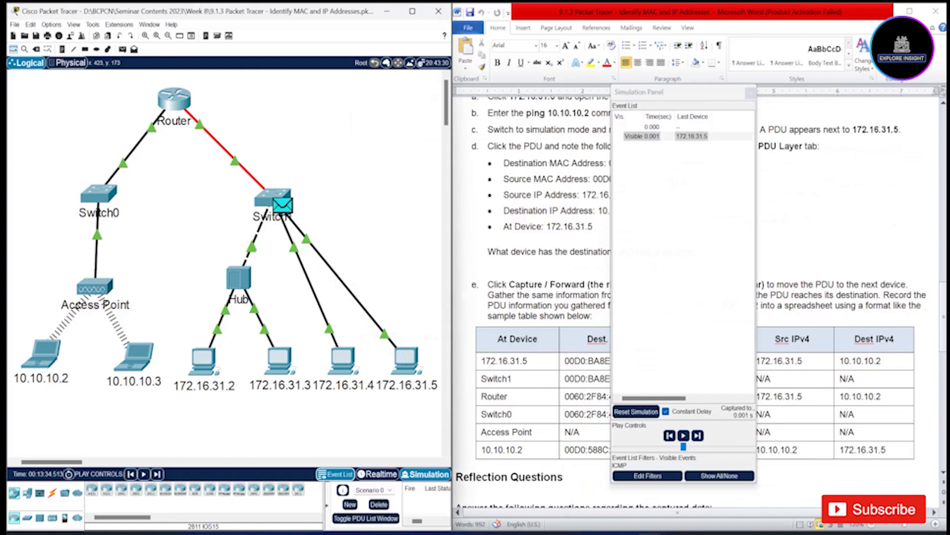
left_click(283, 205)
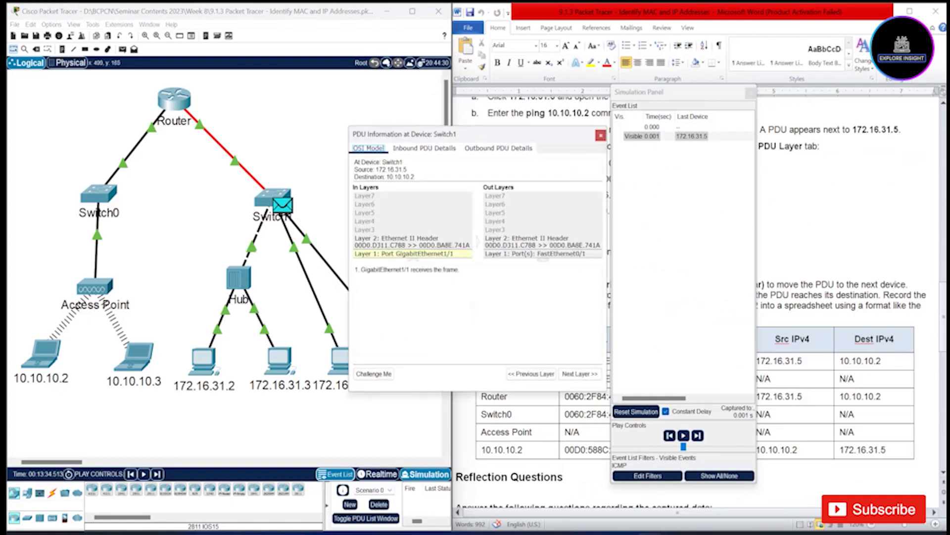
left_click_drag(639, 92, 52, 113)
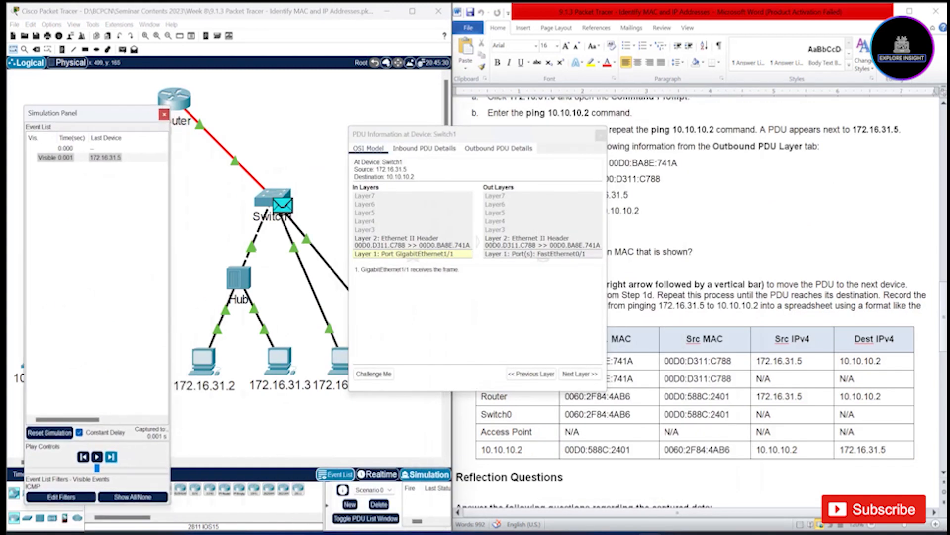
left_click_drag(396, 134, 285, 98)
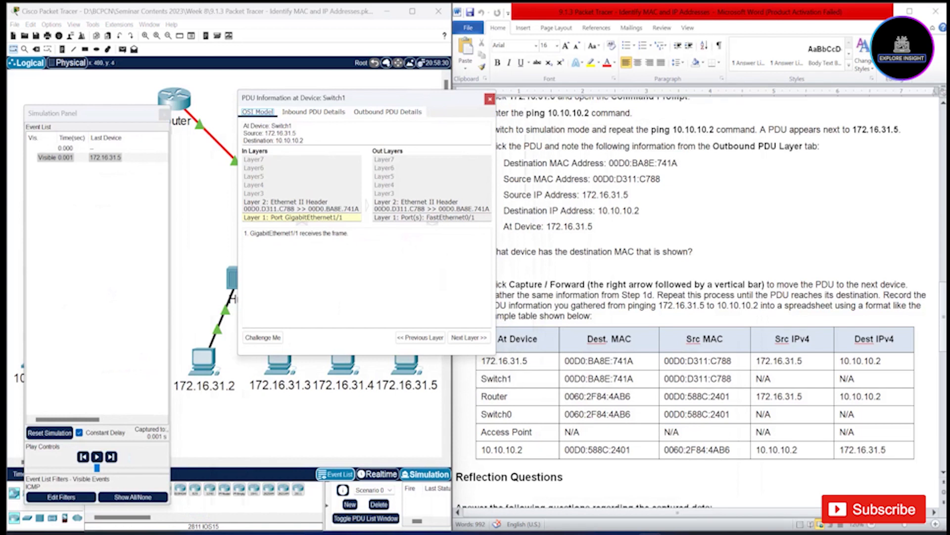
left_click_drag(297, 98, 467, 71)
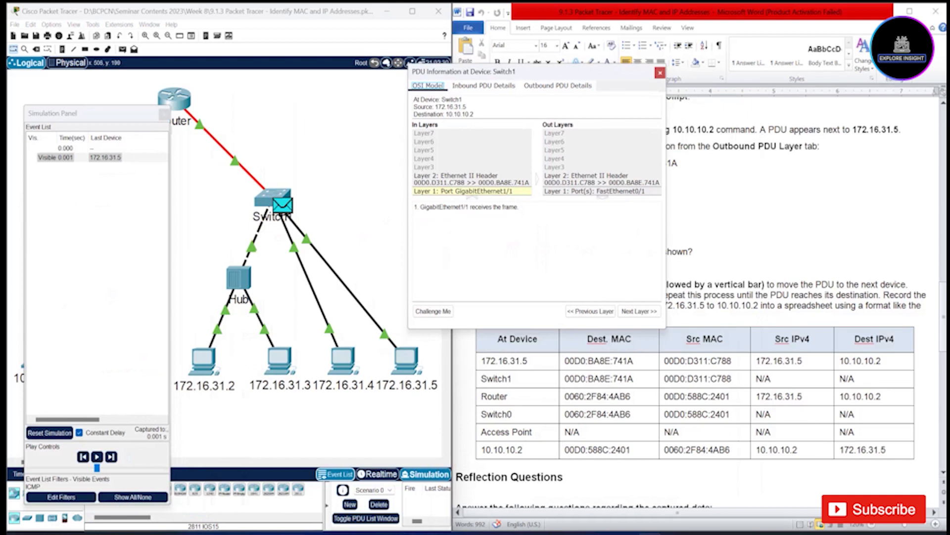
Advance the PDU to the Router and compare its inbound and outbound layer addresses with the worksheet's Router row
left_click(110, 456)
left_click_drag(99, 113, 791, 51)
left_click(660, 73)
left_click(184, 105)
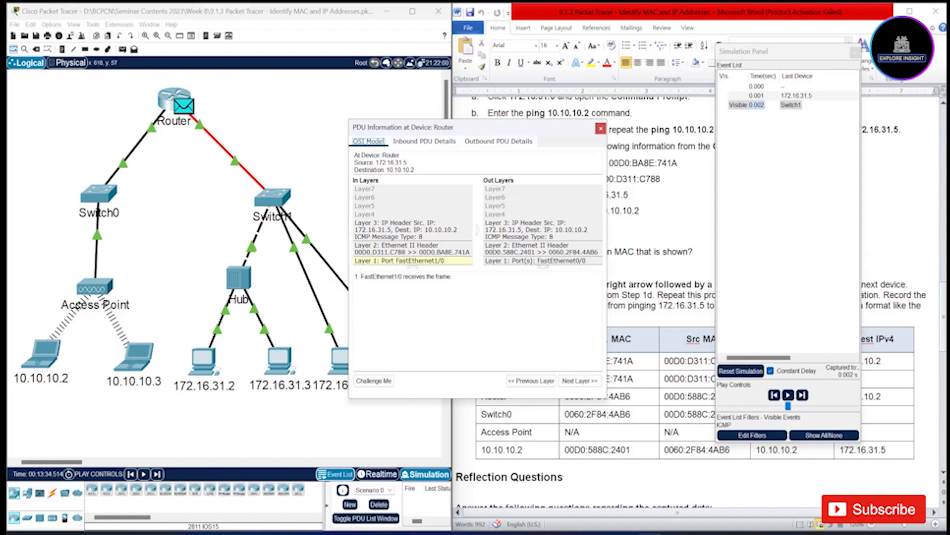
left_click_drag(792, 51, 209, 111)
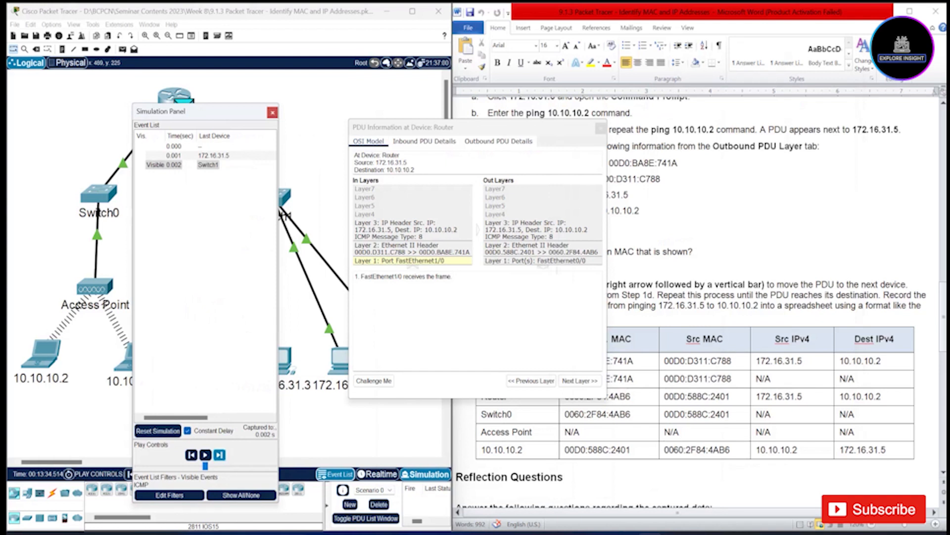
Advance the PDU to Switch0 and check its OSI model information against the Switch0 row of the worksheet table
left_click_drag(198, 111, 729, 91)
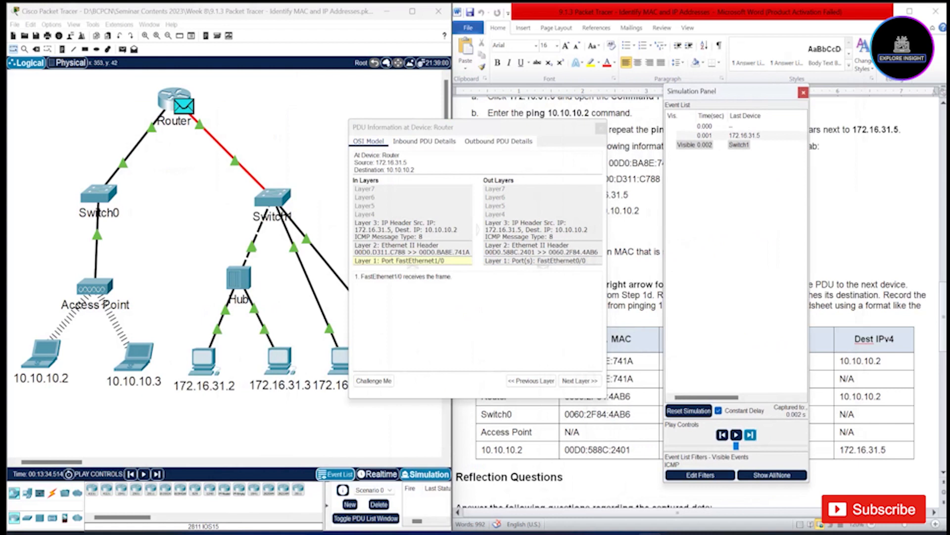
left_click(750, 434)
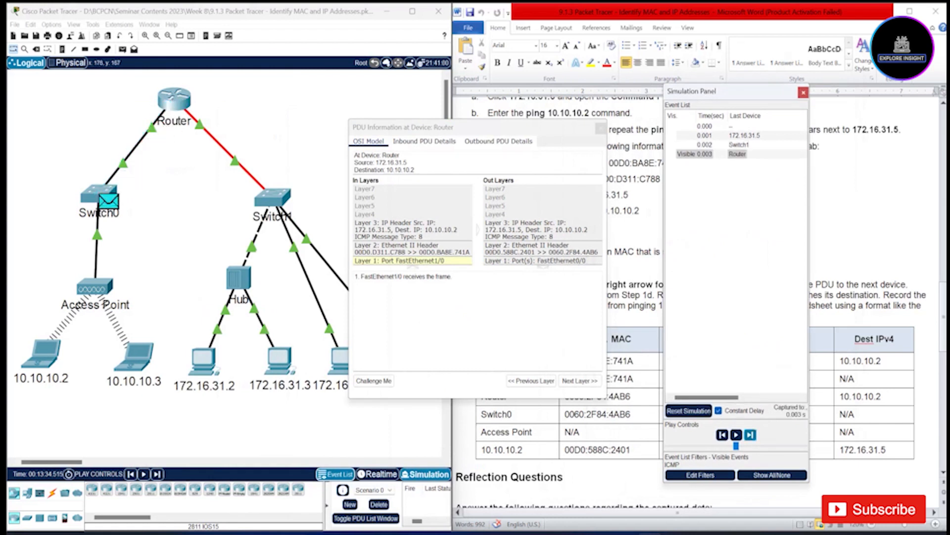
left_click(109, 200)
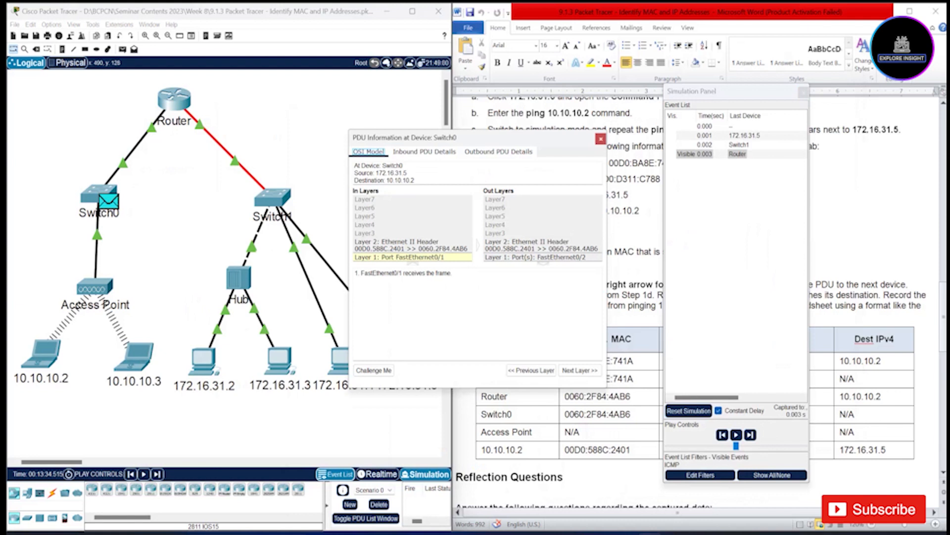
left_click_drag(718, 91, 218, 92)
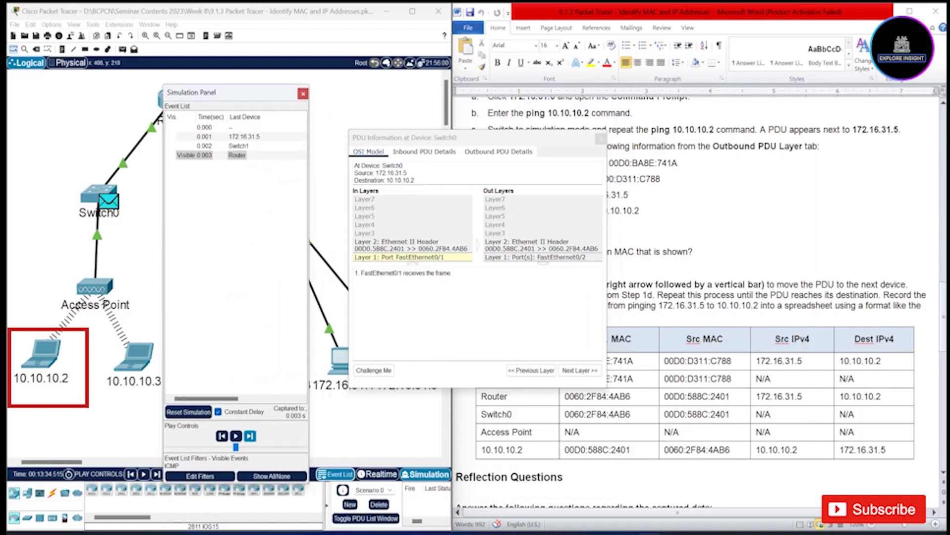
Advance the PDU to the Access Point and compare its layer information with the worksheet's Access Point row
left_click(250, 436)
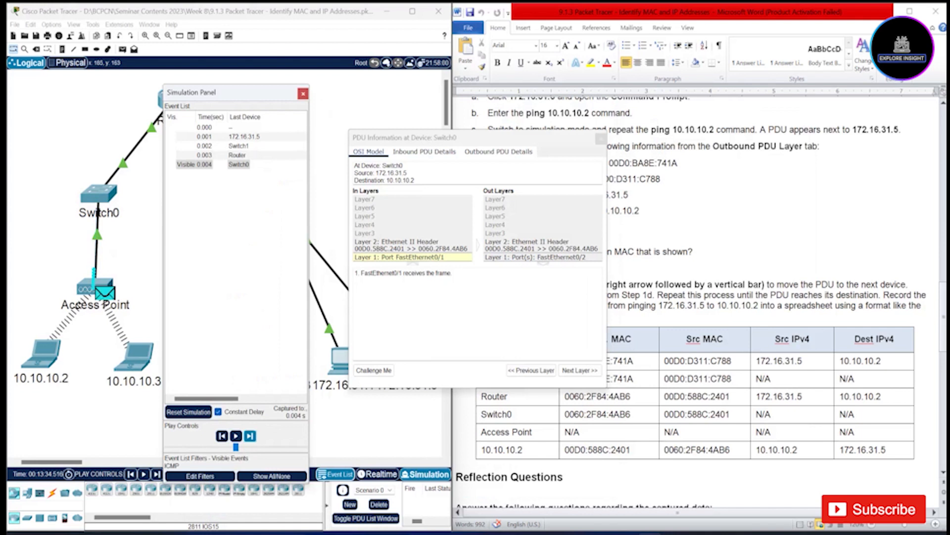
left_click(105, 294)
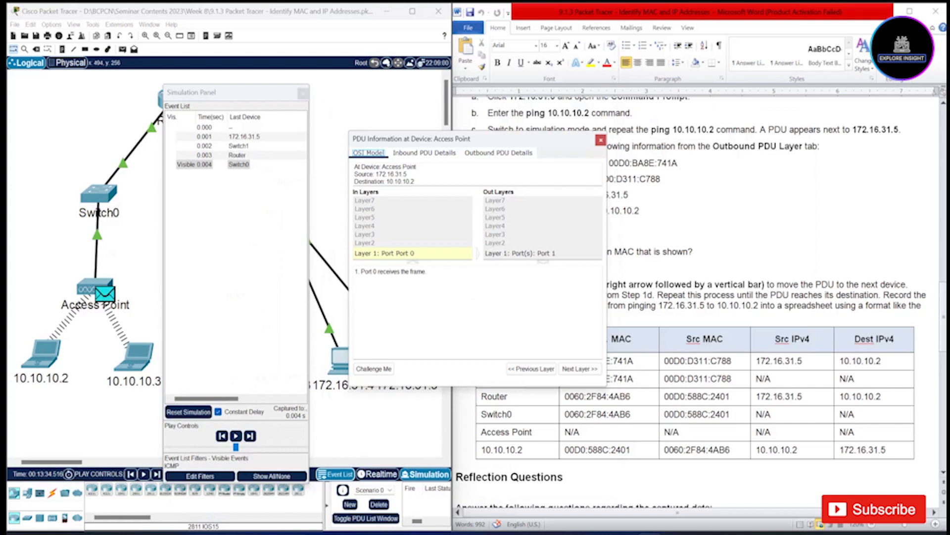
left_click_drag(475, 139, 411, 74)
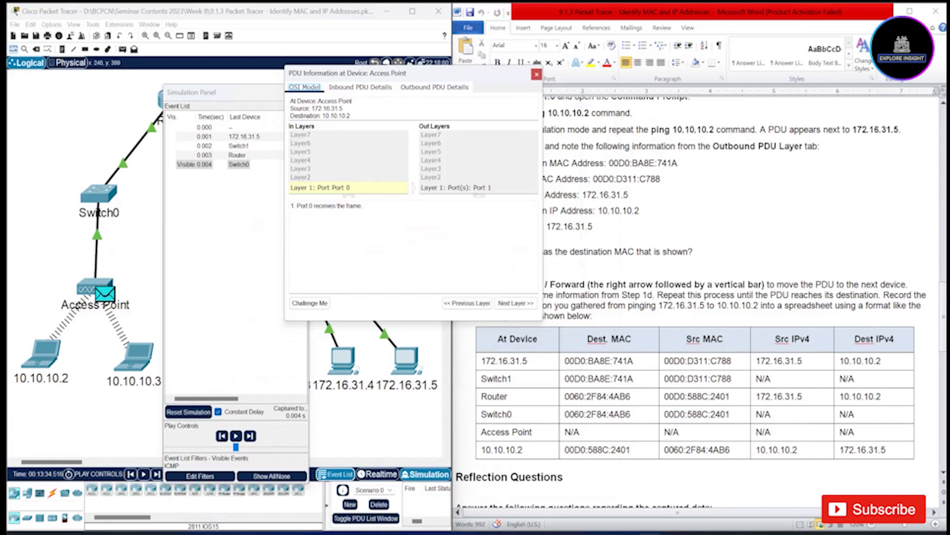
Advance the PDU to 10.10.10.2 and examine its OSI model, inbound and outbound details against the last worksheet row
left_click(229, 319)
left_click(249, 435)
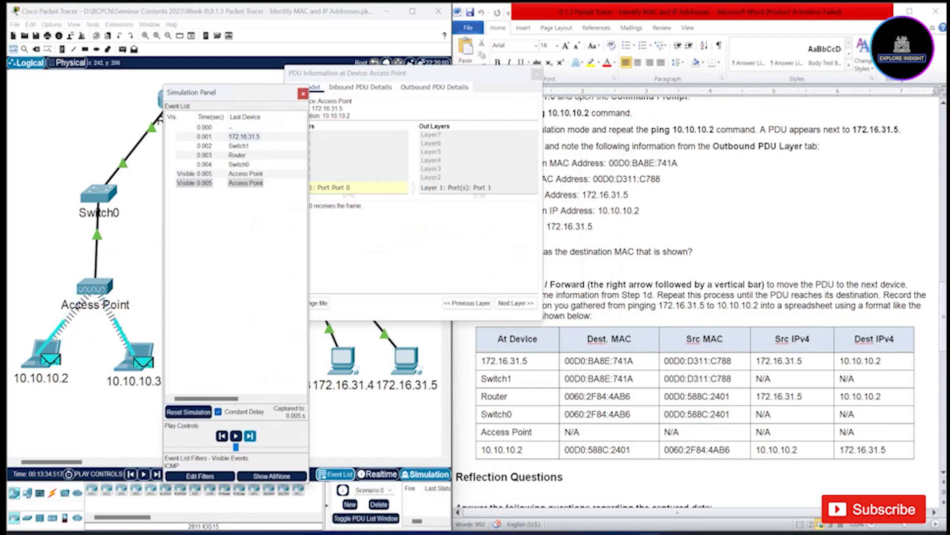
left_click_drag(198, 92, 282, 92)
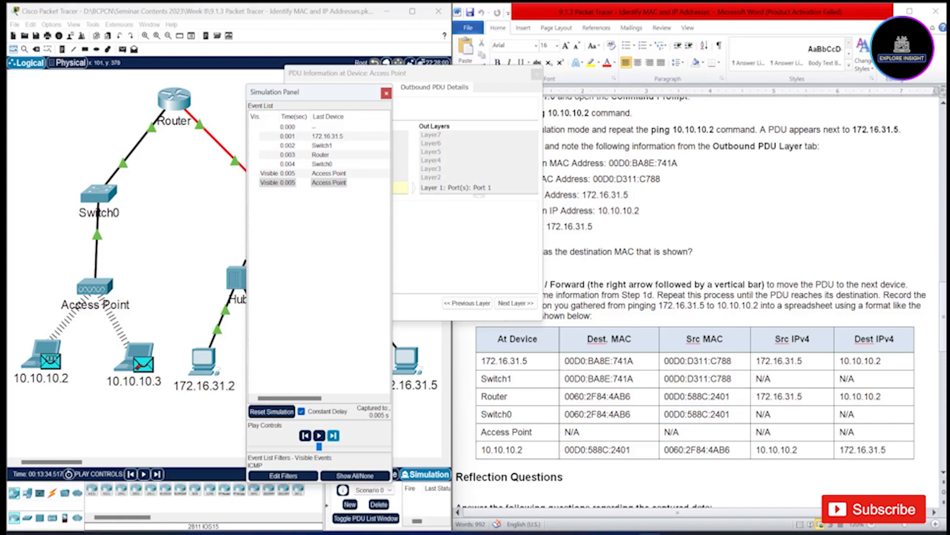
left_click(51, 360)
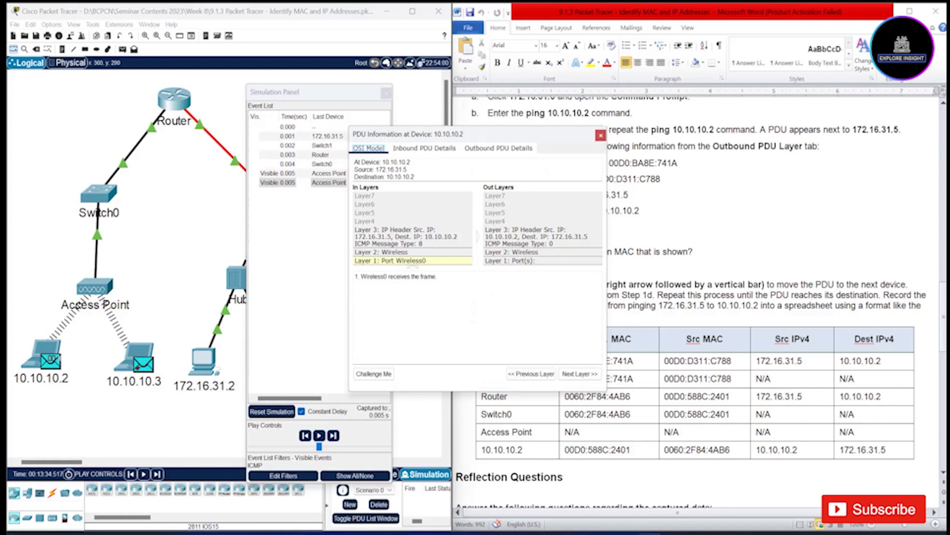
left_click(499, 148)
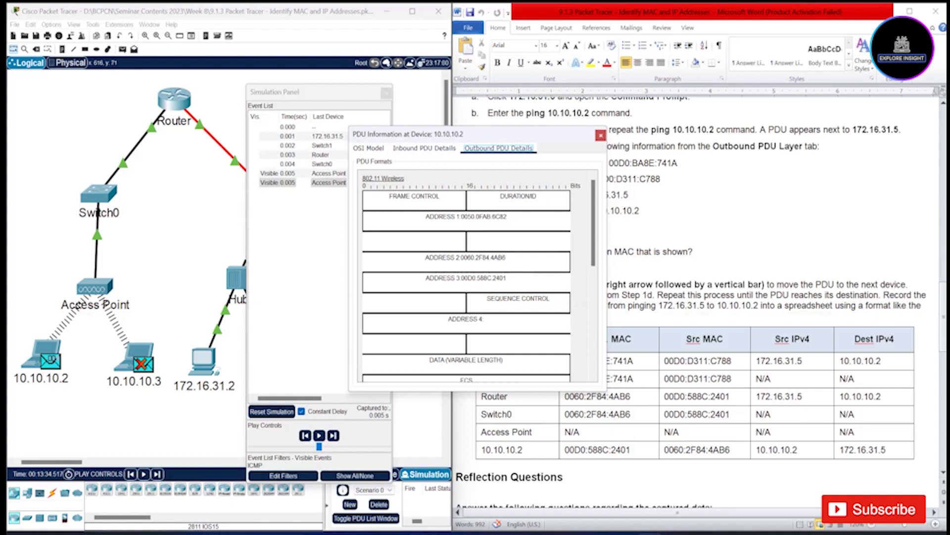
left_click(368, 148)
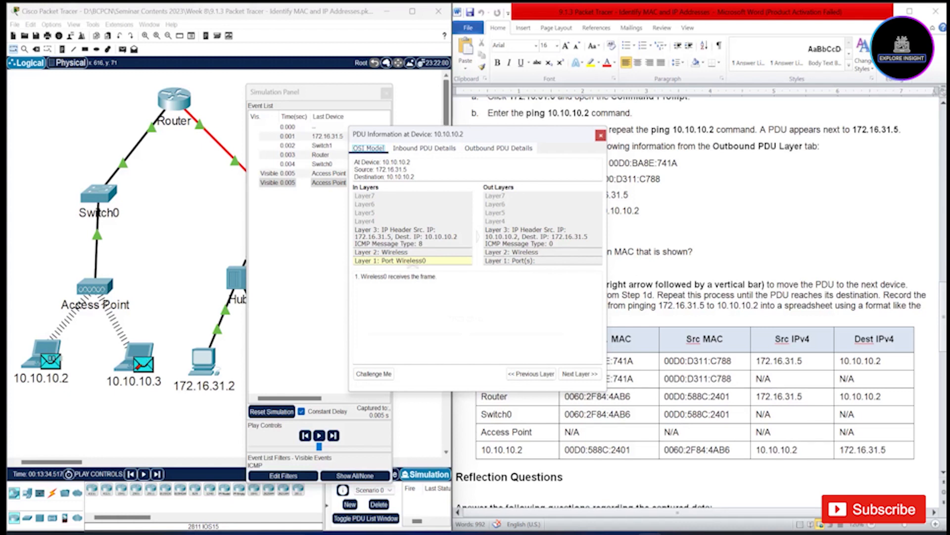
left_click(424, 148)
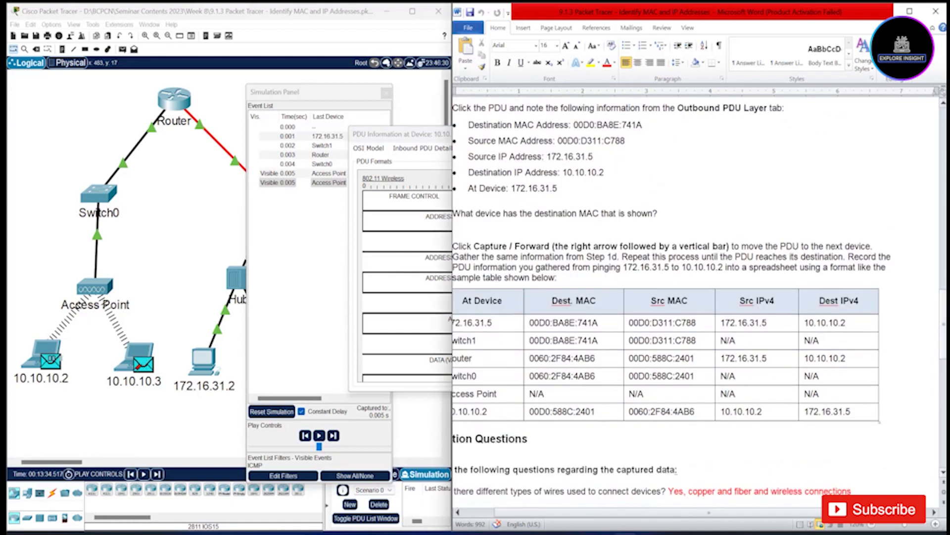
Show the worksheet's Reflection Questions and close the Simulation Panel and the 10.10.10.2 PDU information window
scroll(693, 297, "down", 3)
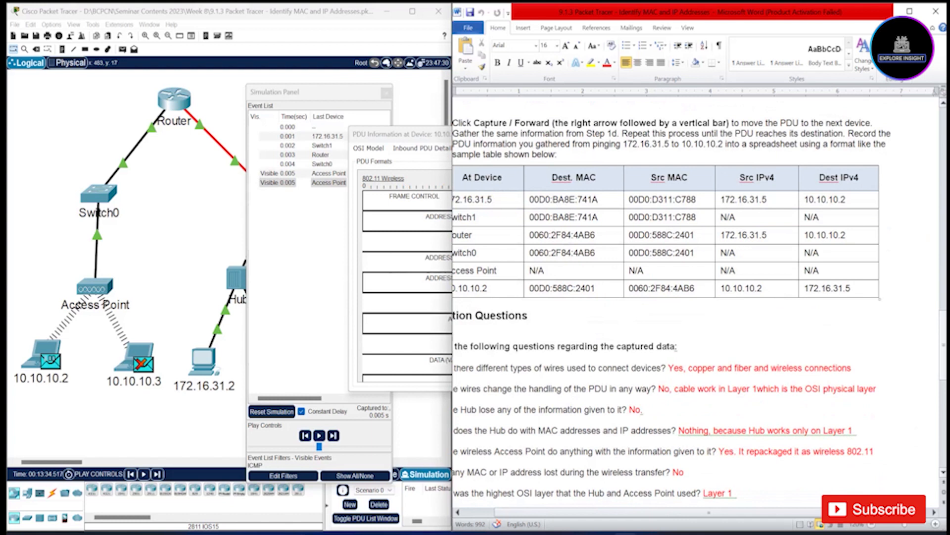
left_click_drag(709, 512, 678, 513)
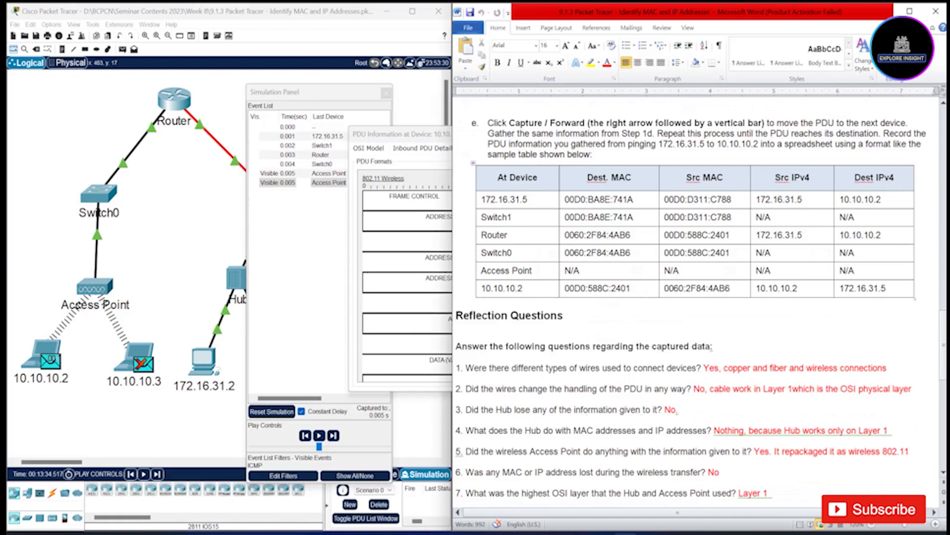
left_click(386, 93)
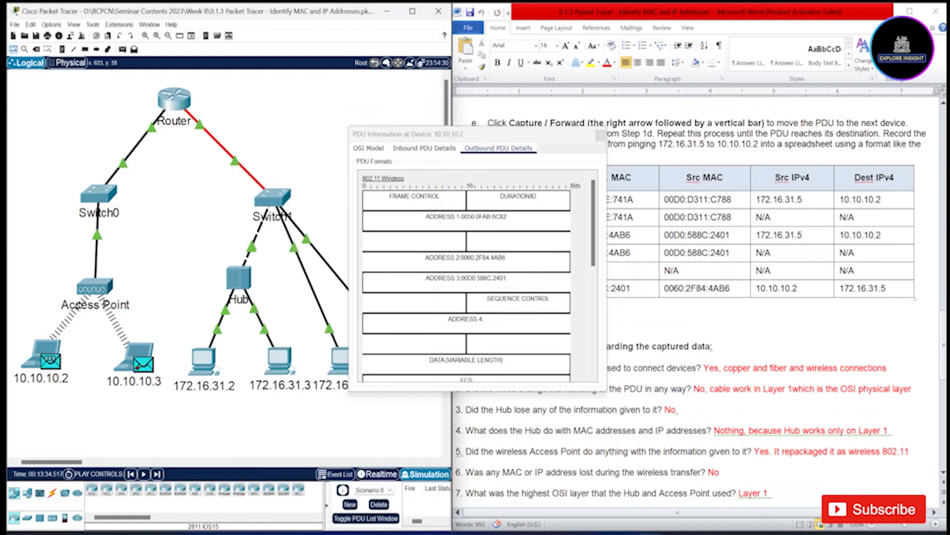
left_click(601, 134)
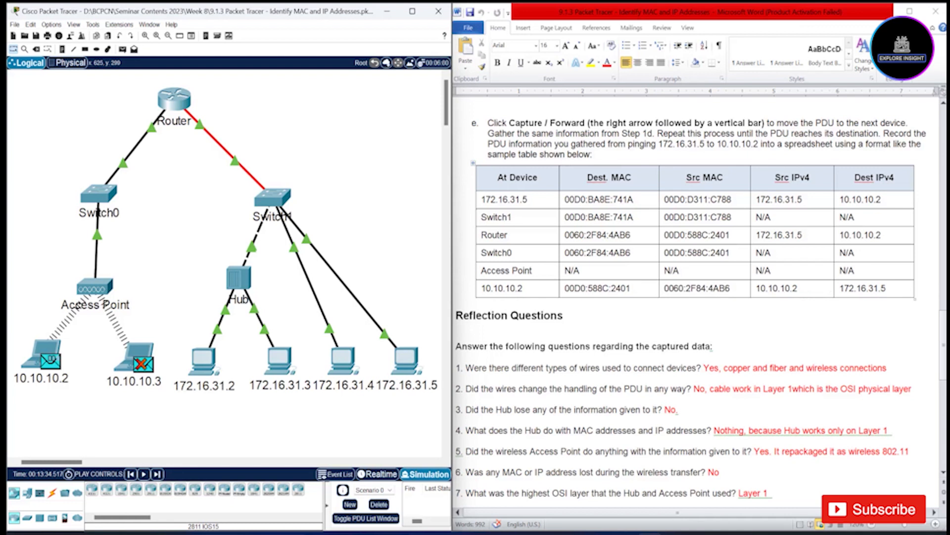
key("alt+Tab")
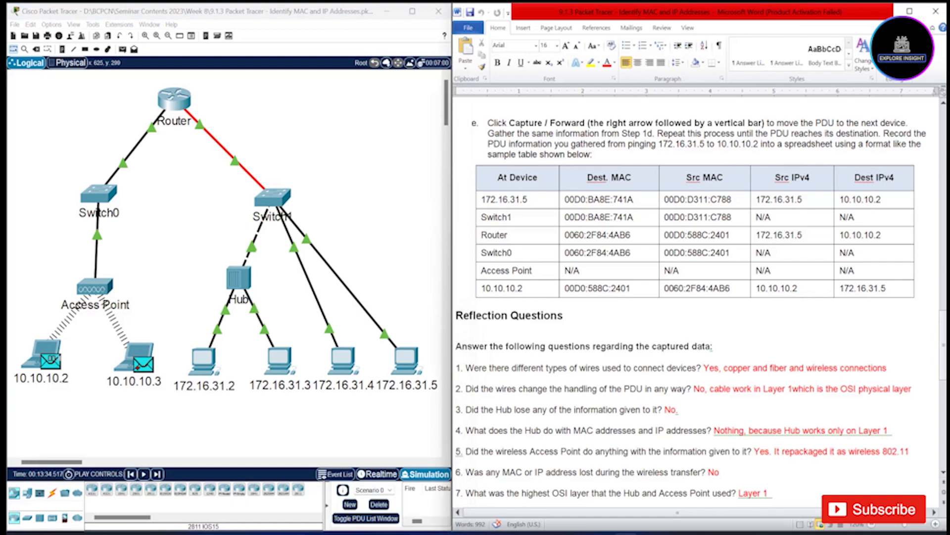